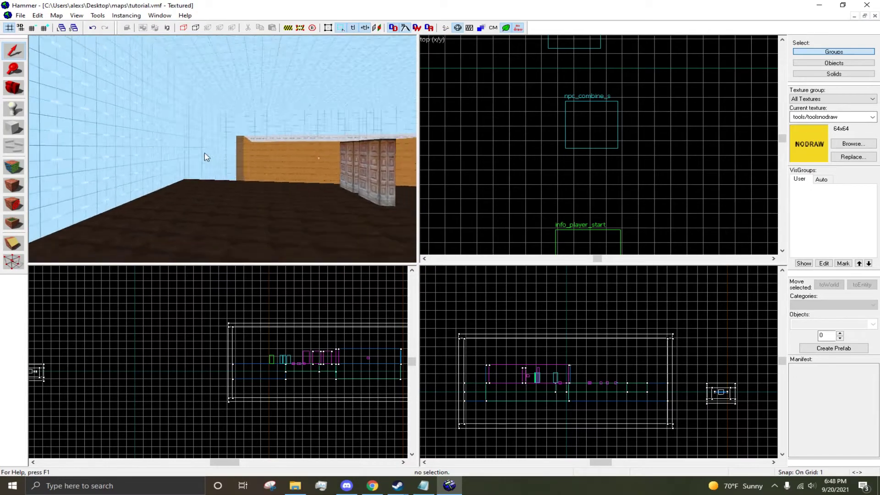
Step: Ungroup the skybox shell surrounding the map so that its walls are separate solids
click(205, 157)
key(z)
click(155, 28)
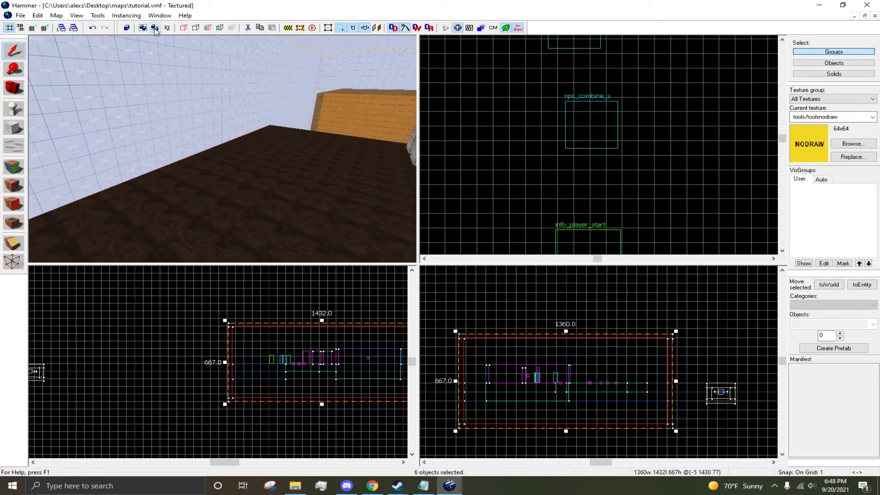
Step: Delete the skybox wall running along the long side of the dark floor
double_click(269, 194)
click(609, 132)
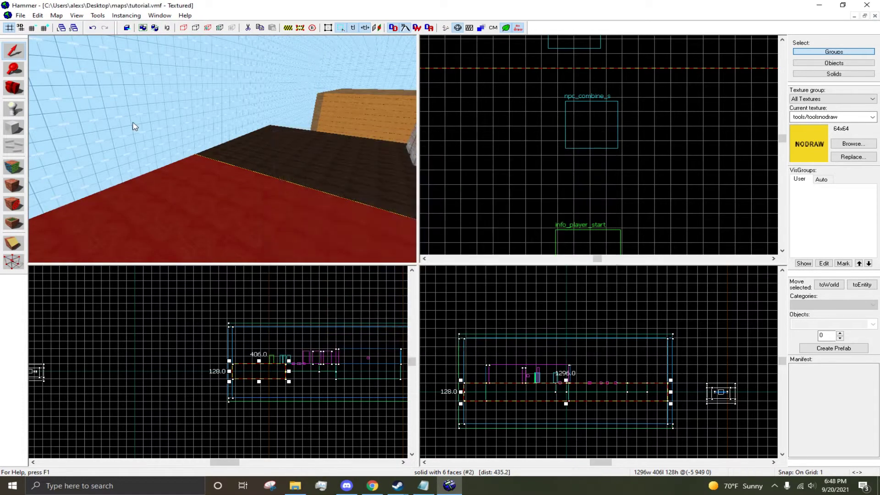
click(223, 149)
key(Delete)
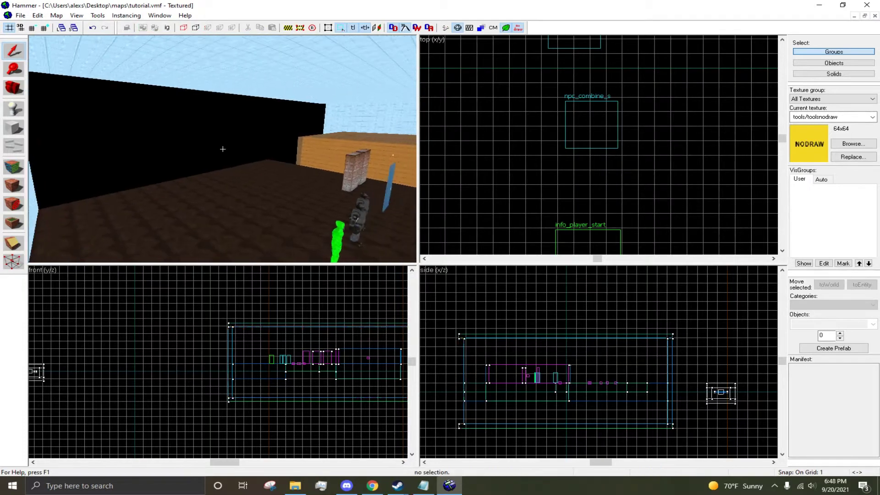
Step: Examine the opening in the skybox shell from inside and outside the map, checking the surrounding walls
key(w)
key(s)
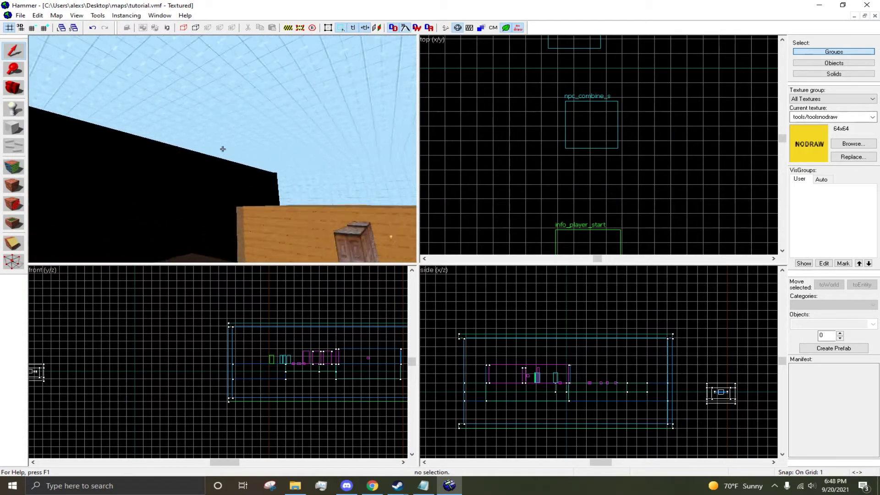
click(223, 149)
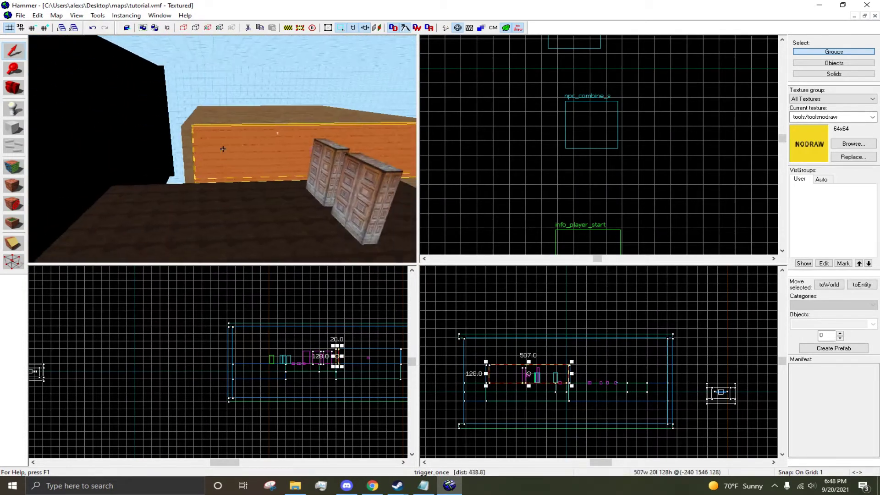
key(s)
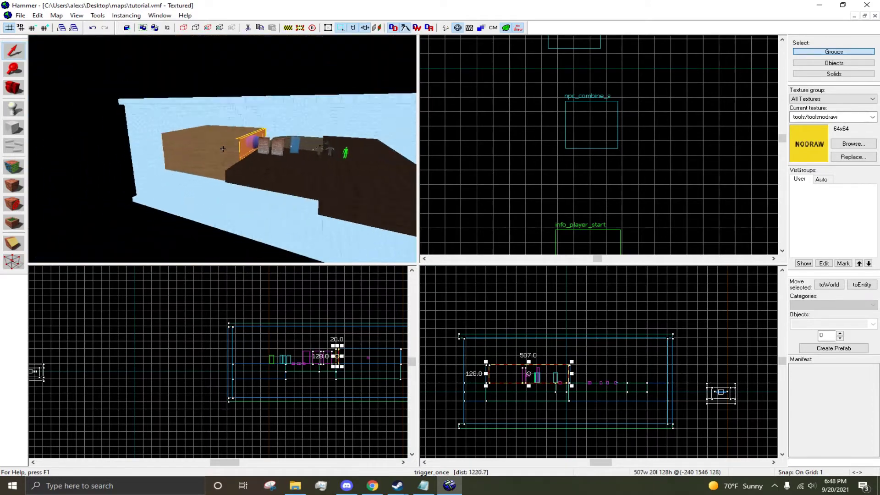
key(w)
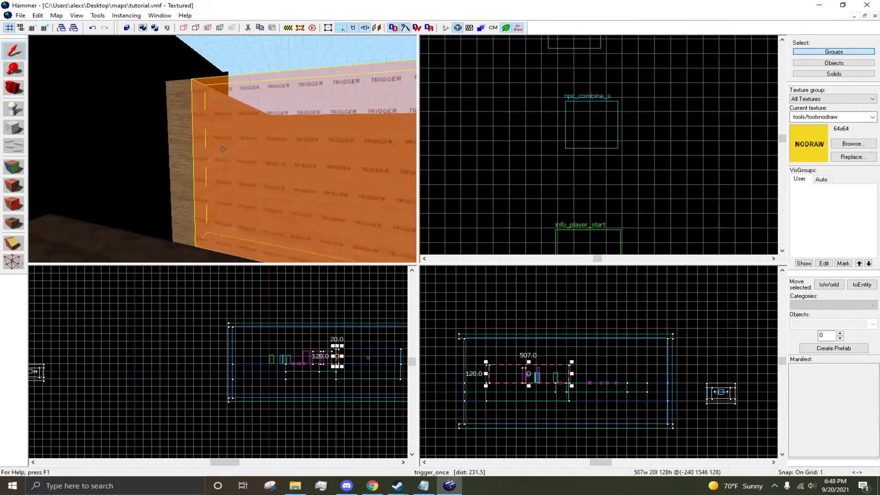
key(w)
key(s)
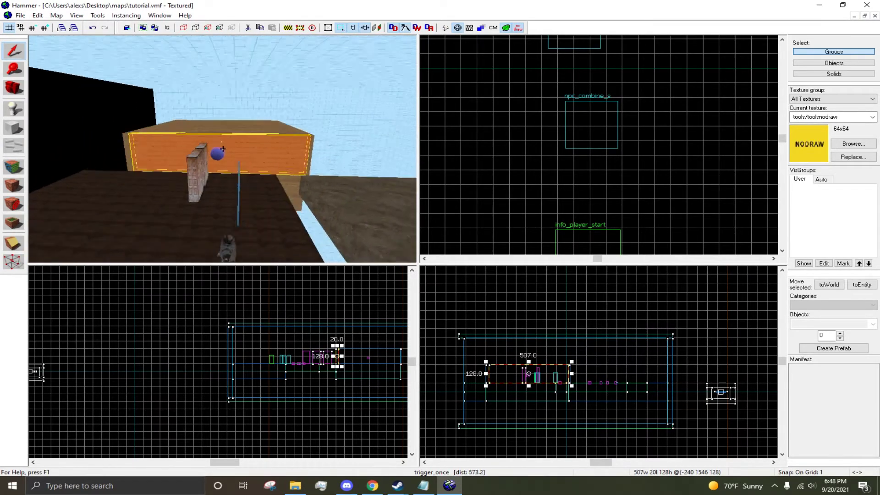
key(d)
key(s)
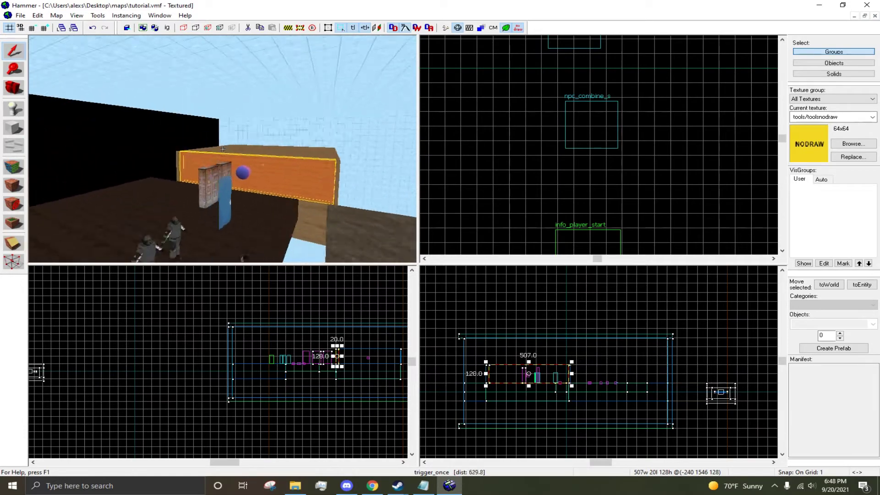
key(w)
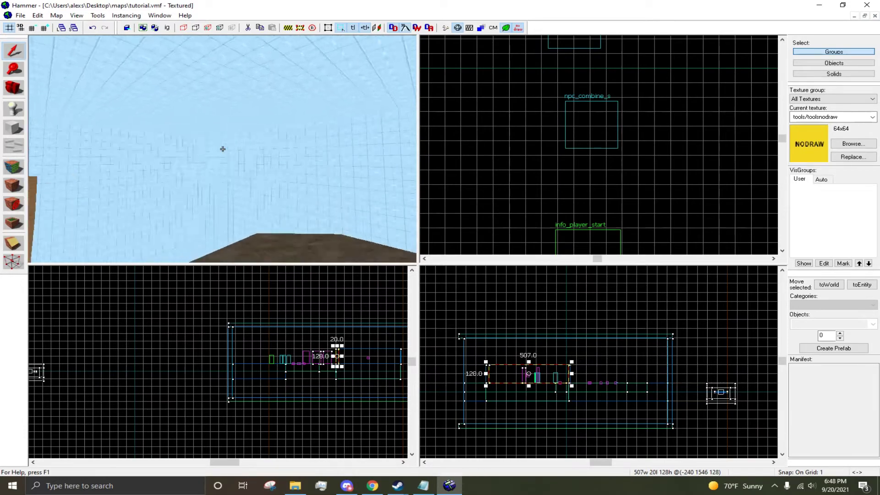
key(a)
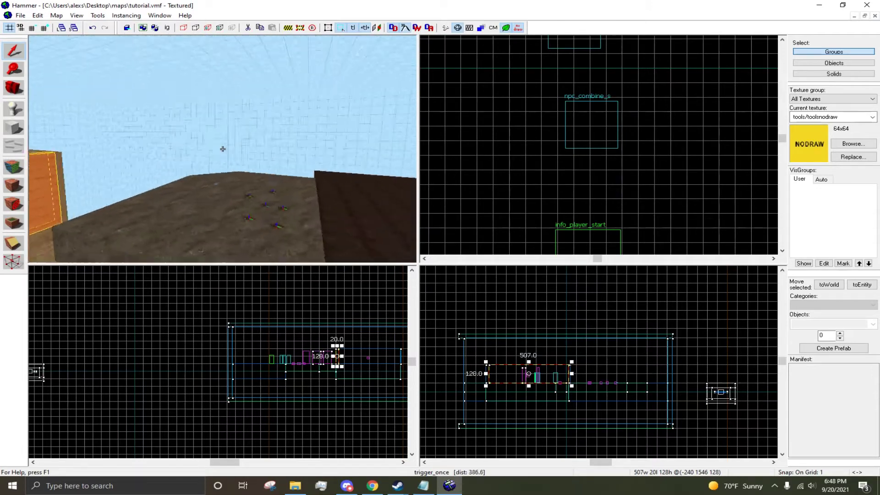
key(Left)
key(Right)
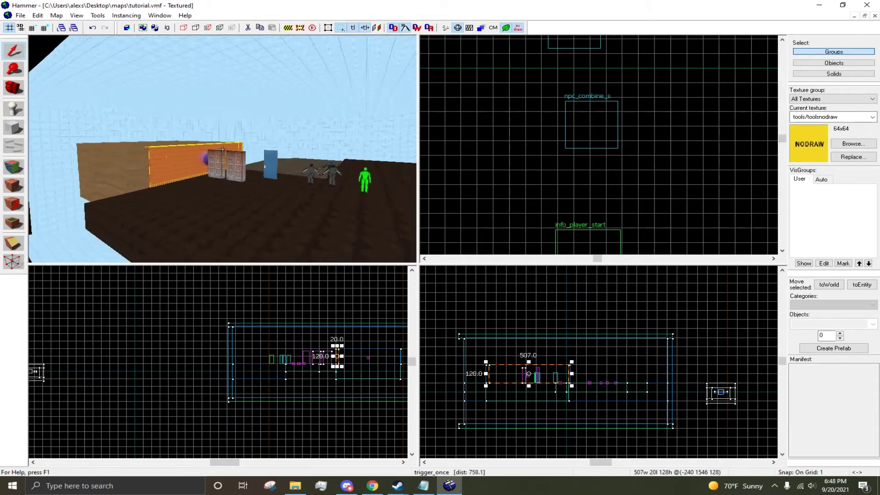
key(d)
key(s)
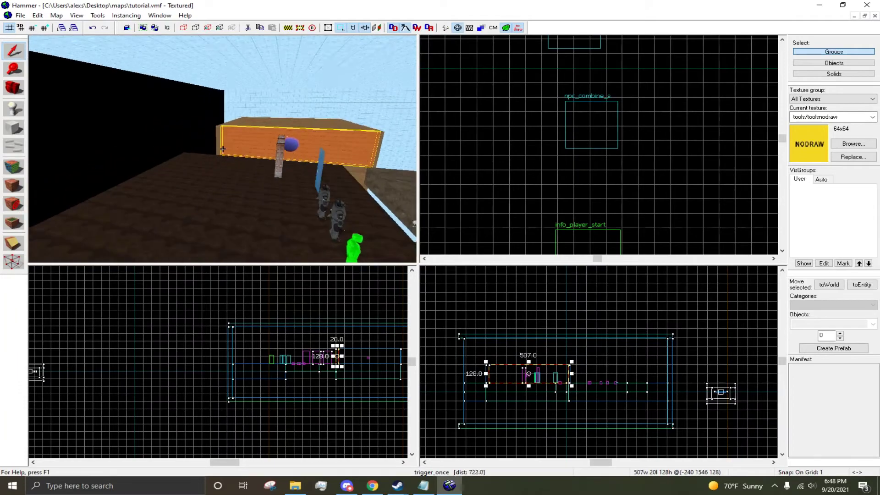
key(w)
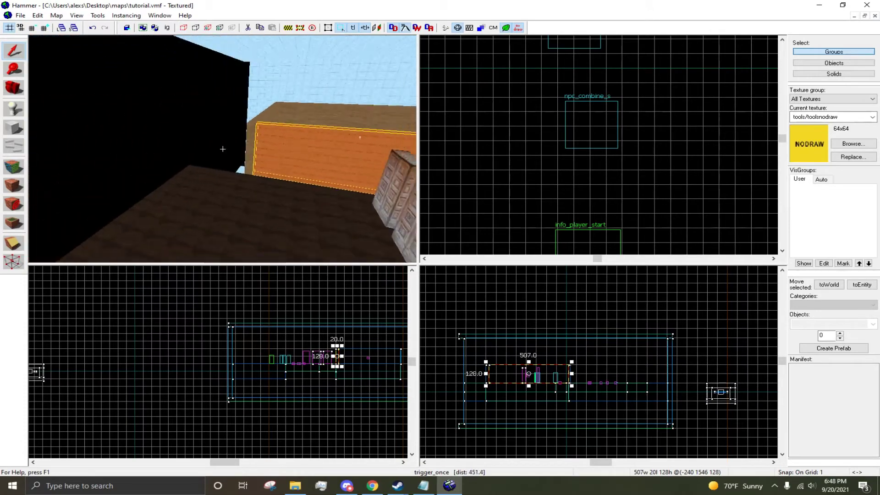
Step: Restore the deleted skybox wall and raise its lower edge 2 units, making the wall 601 units high
key(w)
key(Escape)
click(222, 149)
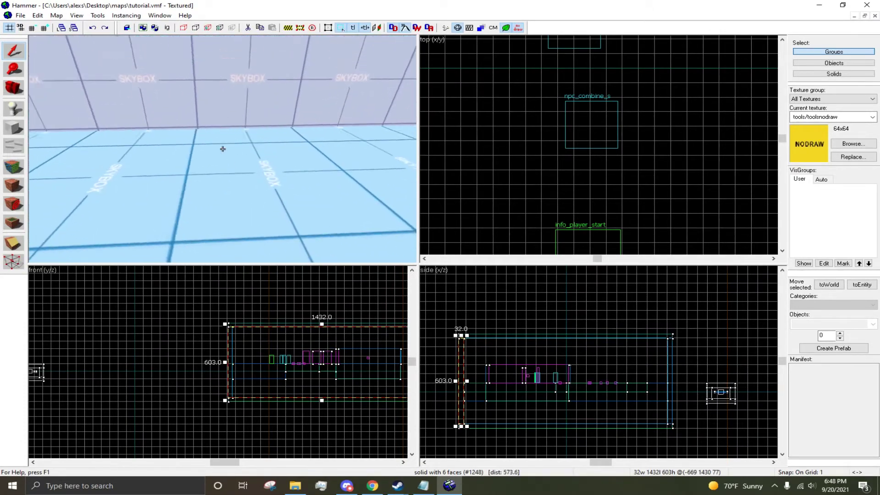
scroll(270, 401, up, 5)
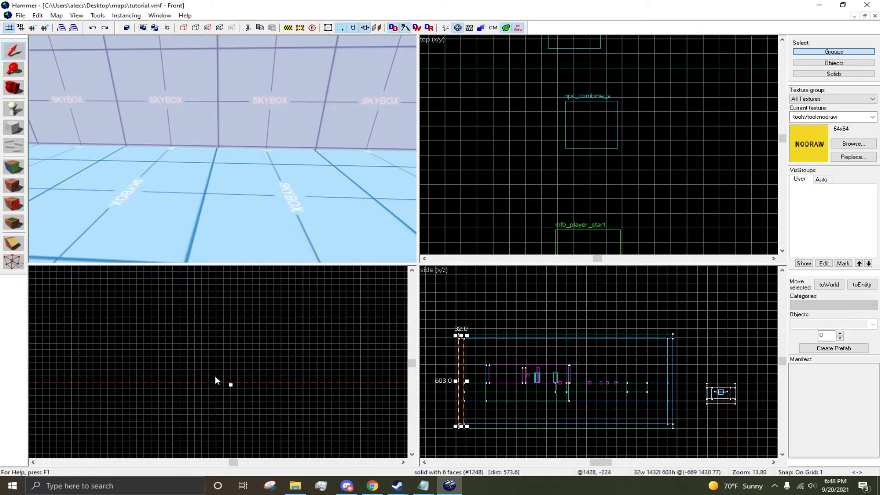
scroll(229, 384, up, 3)
drag(238, 384, 237, 350)
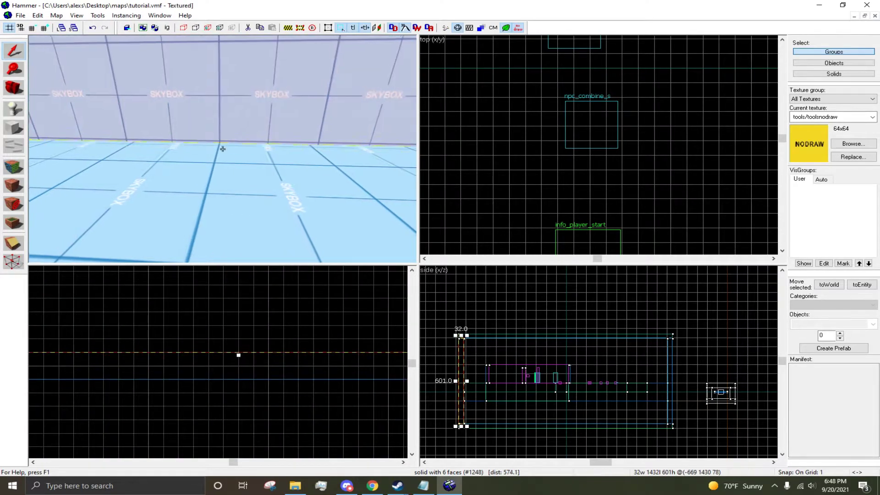
Step: Examine the thin gap between the shortened wall and the skybox floor up close, and clear the selection
scroll(244, 428, down, 3)
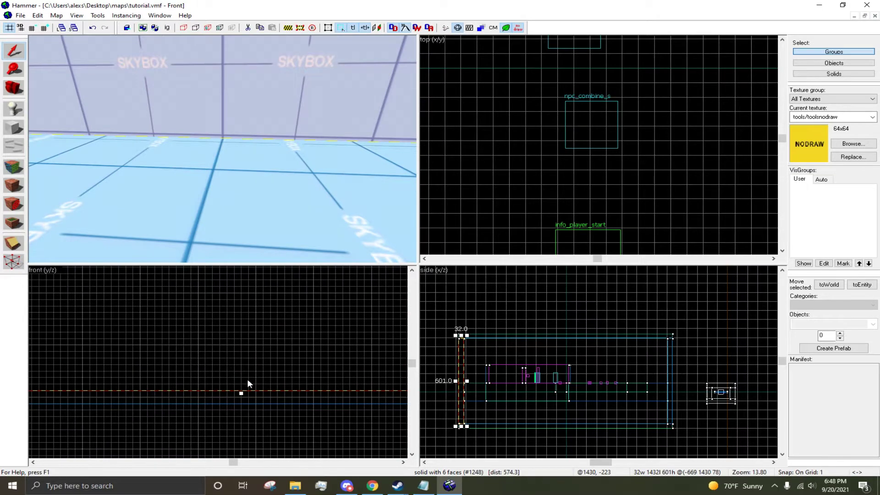
scroll(242, 388, up, 4)
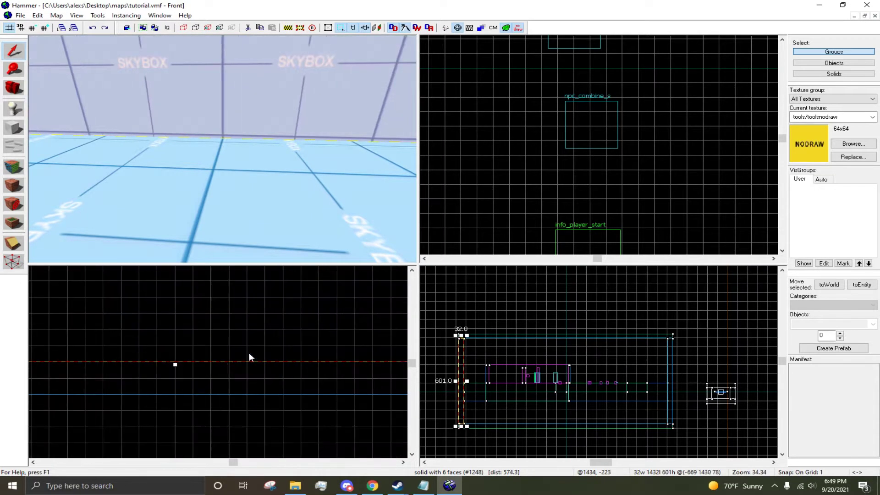
key(z)
key(w)
key(w)
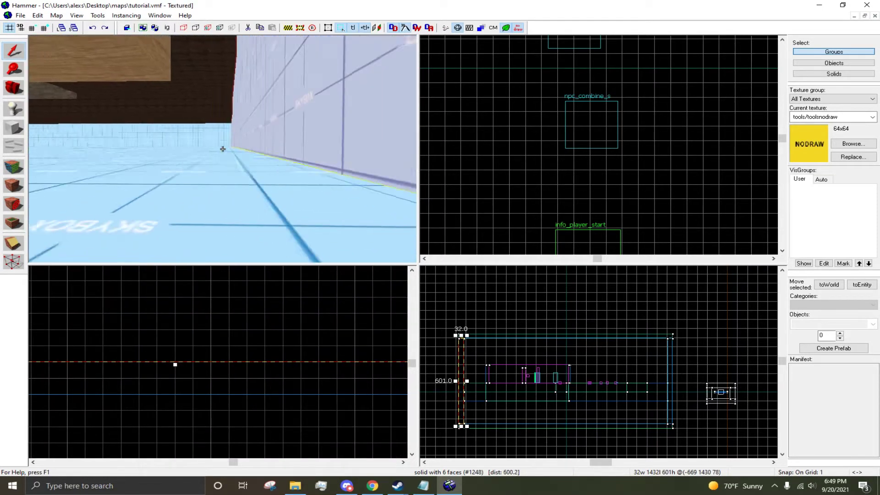
key(s)
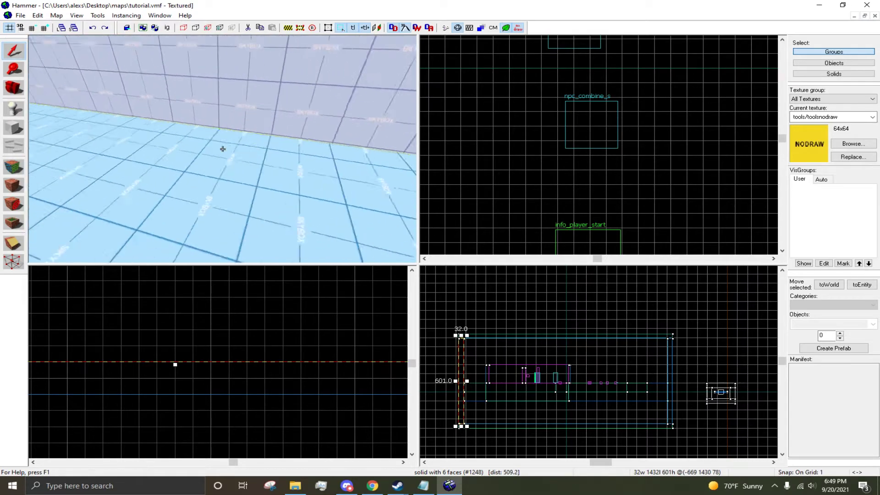
key(w)
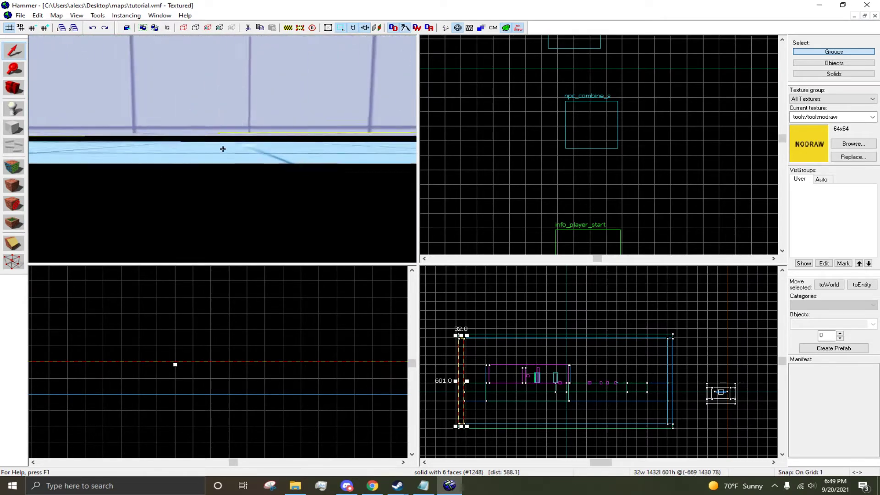
key(z)
key(Escape)
Step: Move the hinge point of the blue rotating door outside the skybox room, beyond the wall behind the player start
key(z)
key(w)
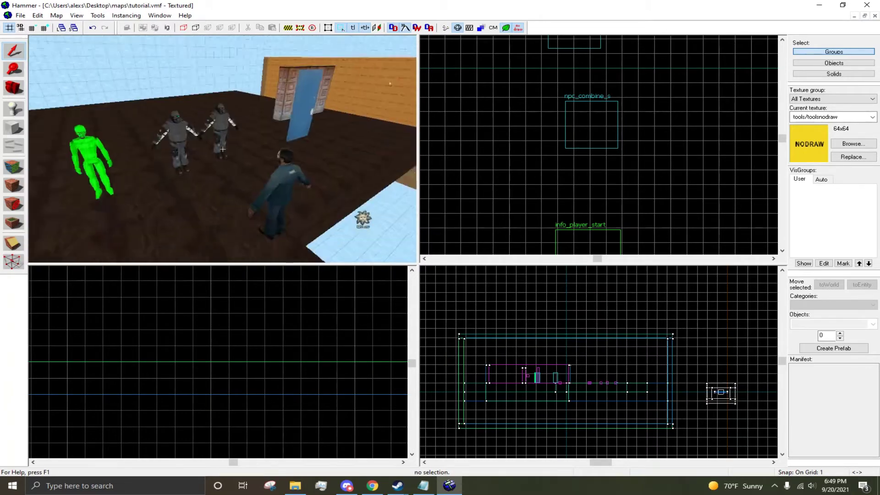
click(222, 149)
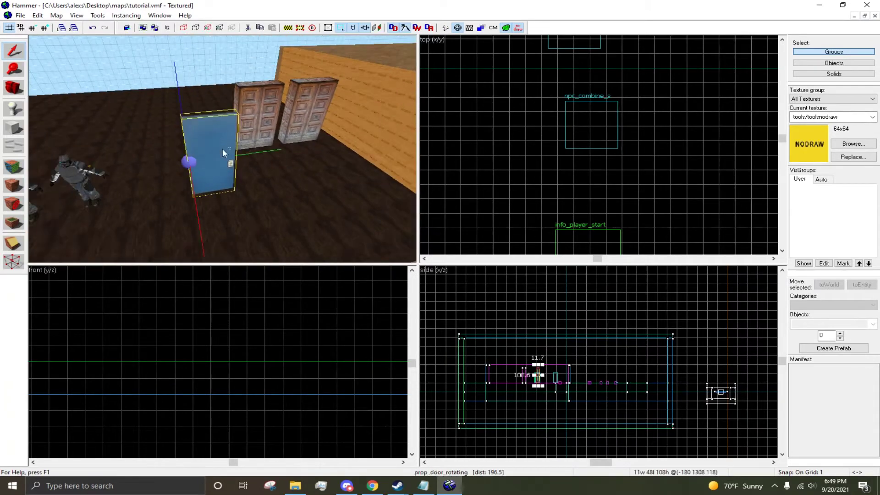
scroll(518, 138, down, 4)
scroll(523, 105, up, 10)
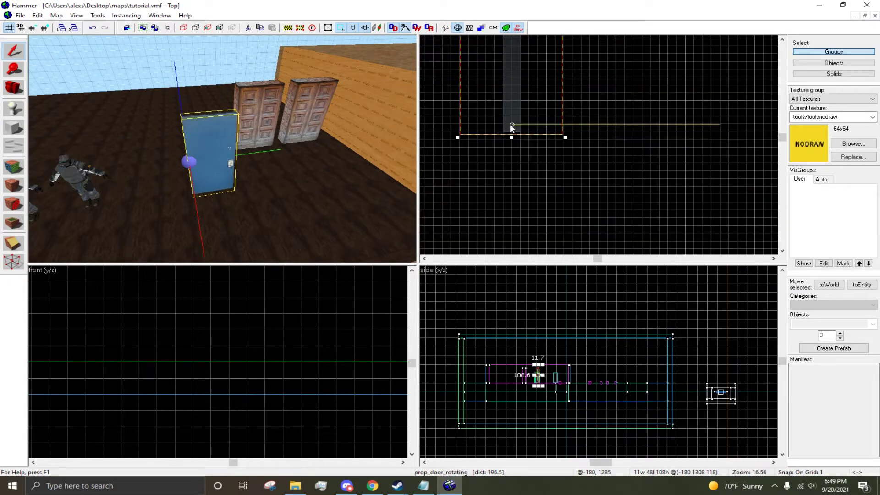
scroll(511, 126, down, 13)
scroll(656, 101, down, 8)
drag(656, 100, 662, 182)
Step: Examine the door's hinge point and its connecting line from inside and outside the sealed room, and clear the selection
key(z)
key(s)
key(s)
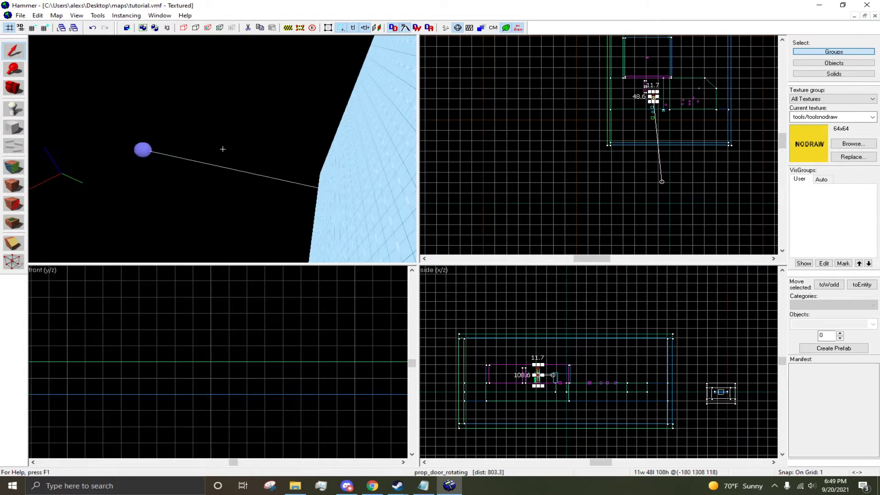
key(w)
key(s)
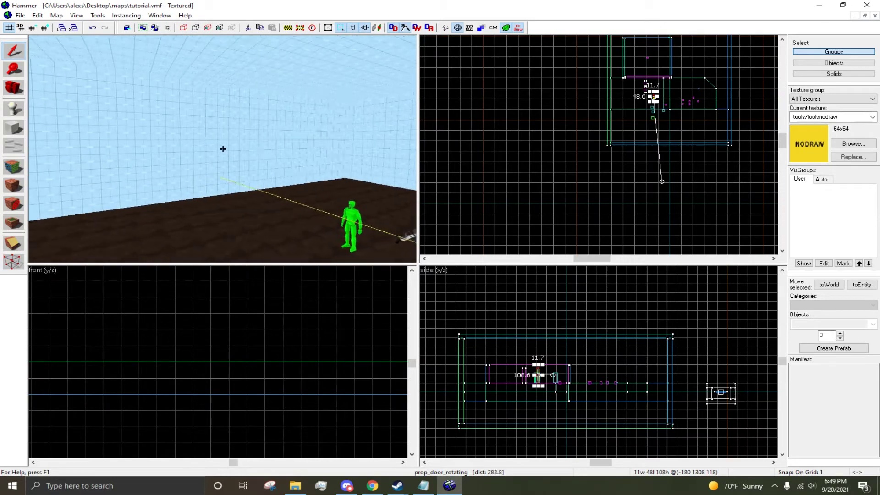
key(w)
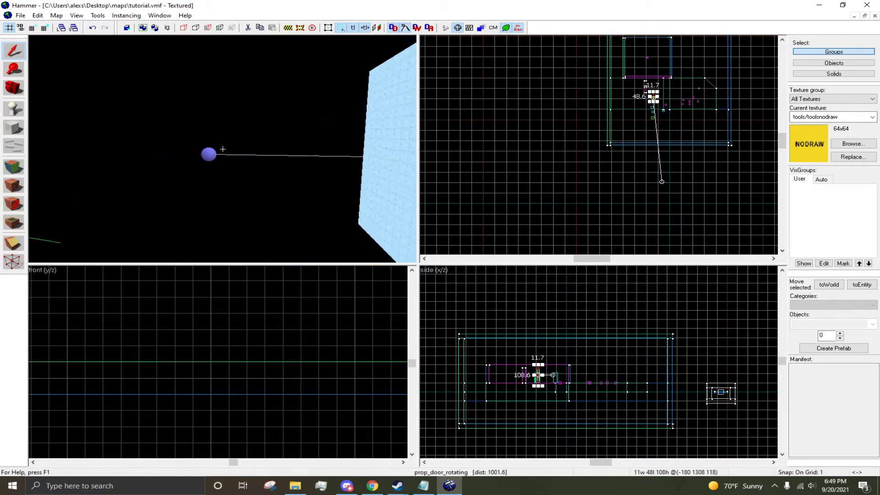
key(s)
key(w)
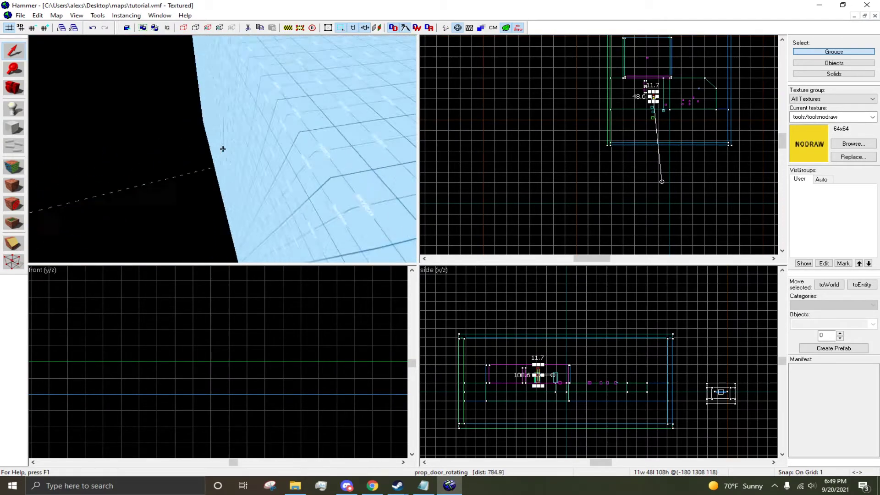
key(w)
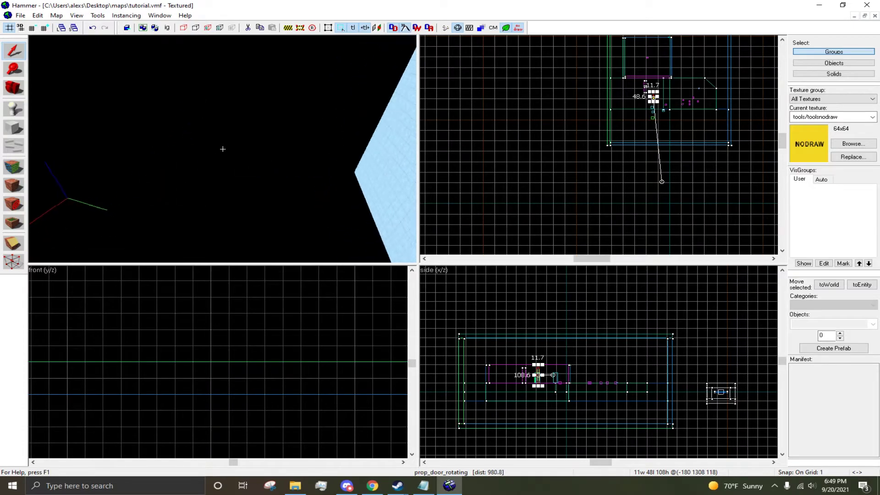
key(w)
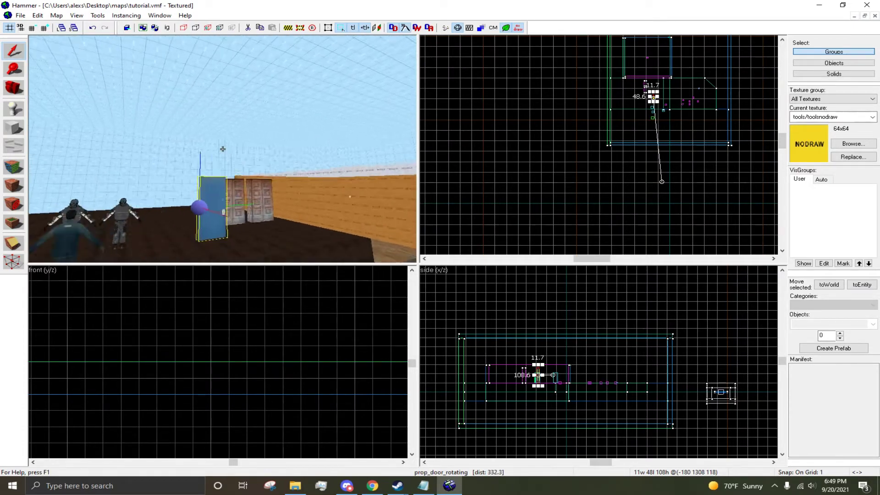
click(223, 149)
key(s)
key(s)
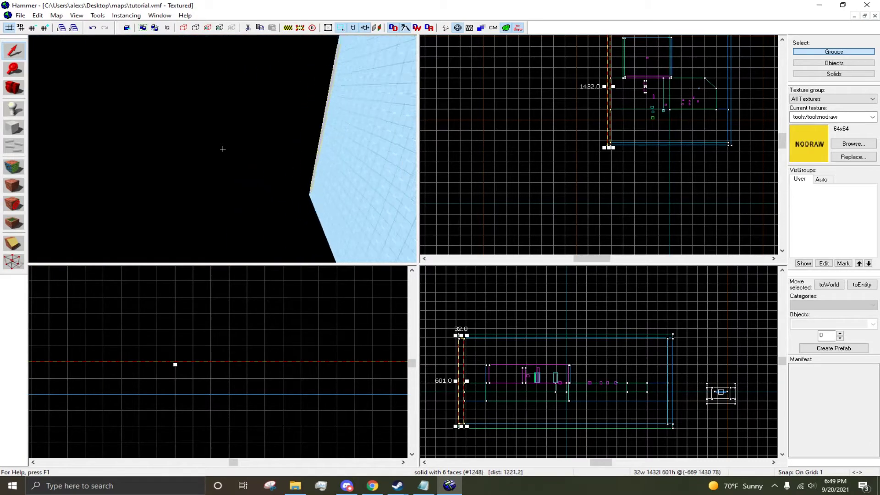
key(s)
key(z)
key(Escape)
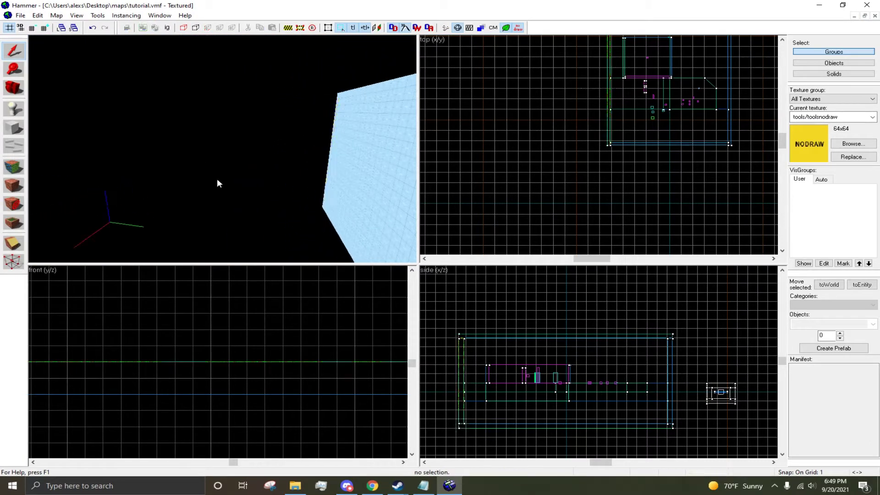
key(z)
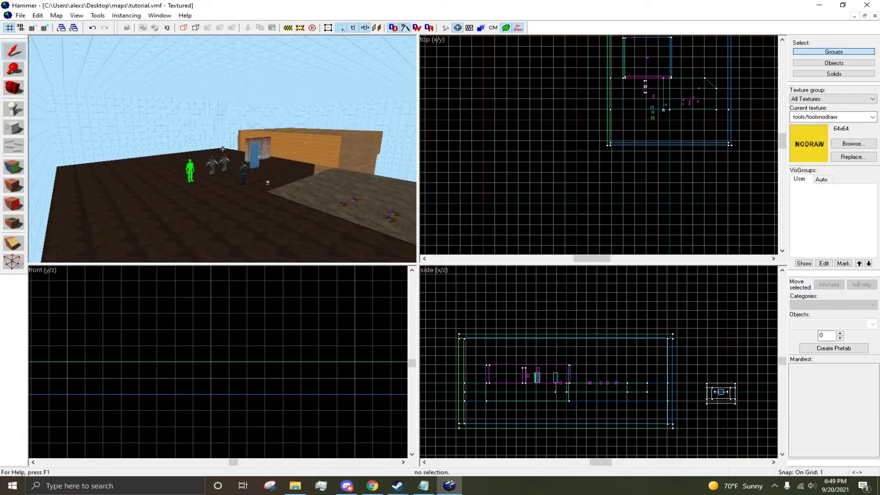
key(w)
key(w)
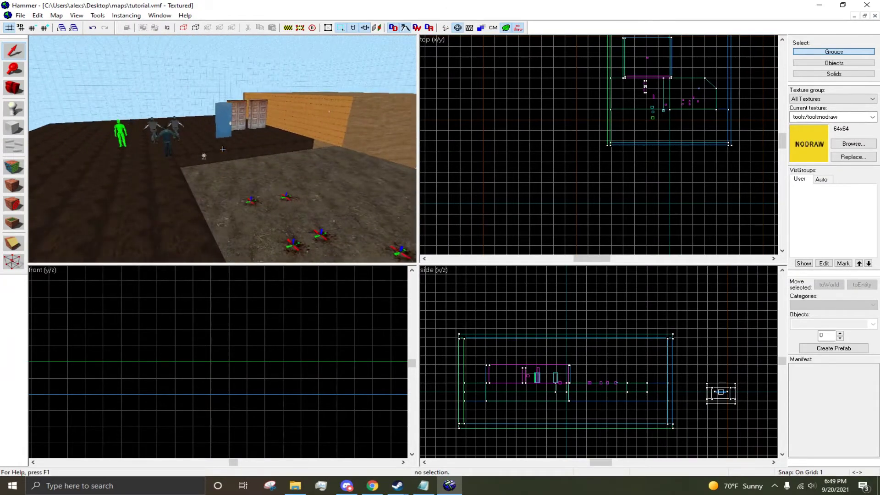
Step: Look around the sealed skybox room, from the wooden building and doors to the ground displacement, characters and player start
key(z)
key(s)
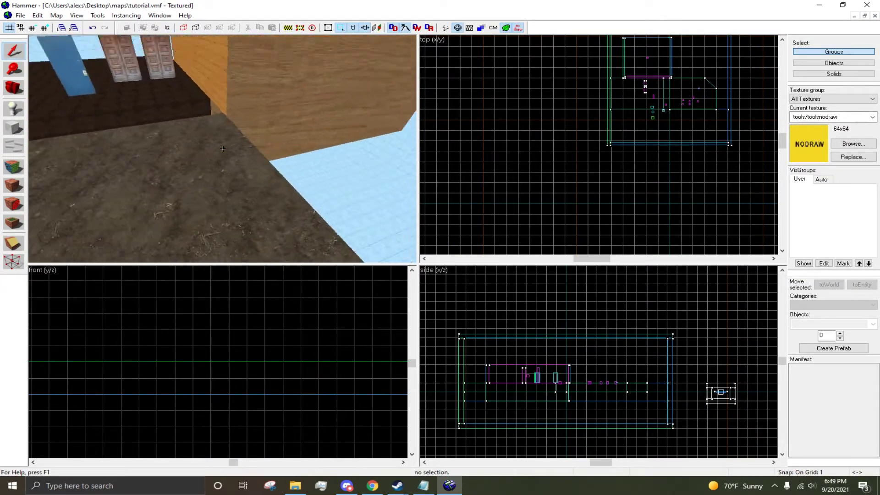
key(w)
key(s)
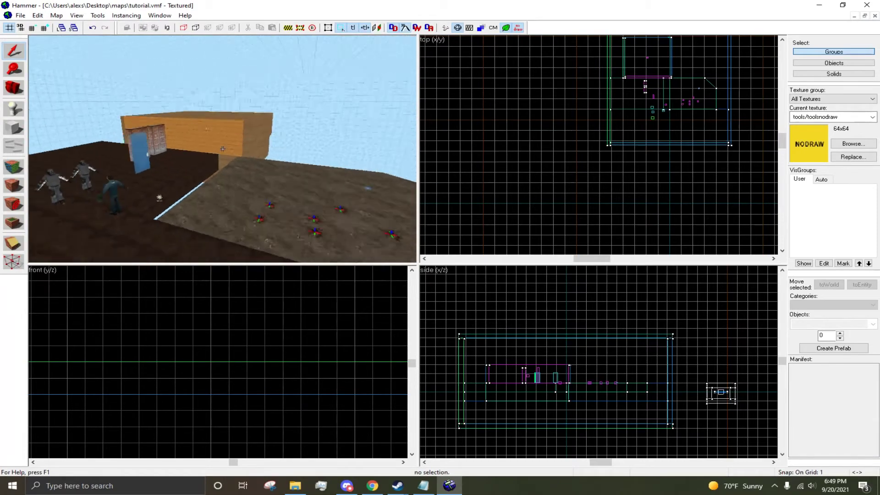
key(w)
key(s)
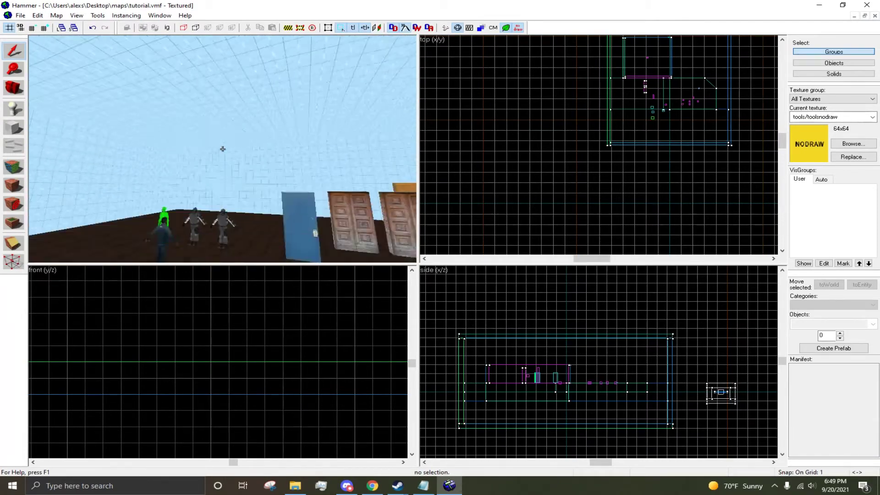
key(w)
key(w)
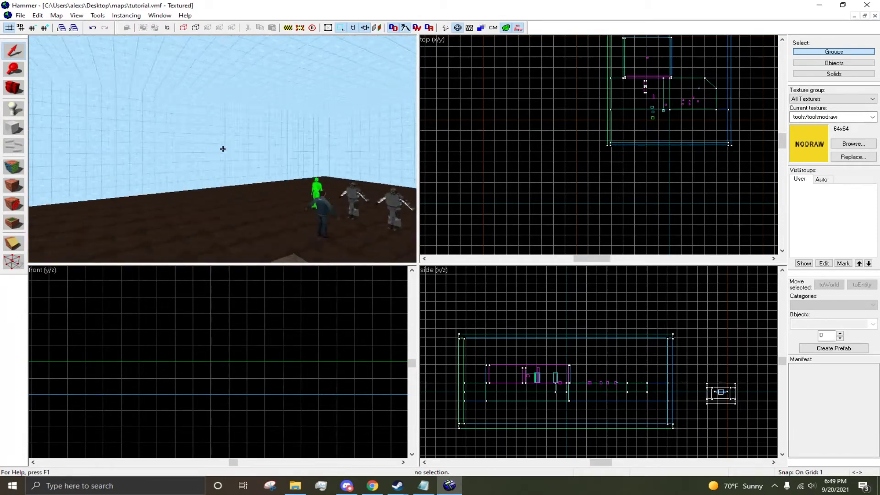
key(s)
key(z)
Step: Create a 20 by 33 by 32 unit func_areaportal block textured tools/toolsareaportal on the open floor near the player start
click(222, 149)
key(shift+b)
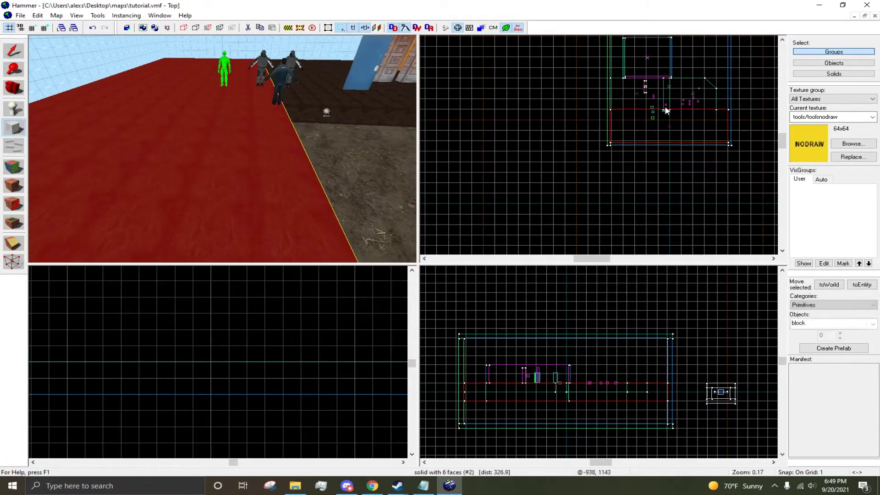
scroll(664, 106, up, 4)
click(872, 142)
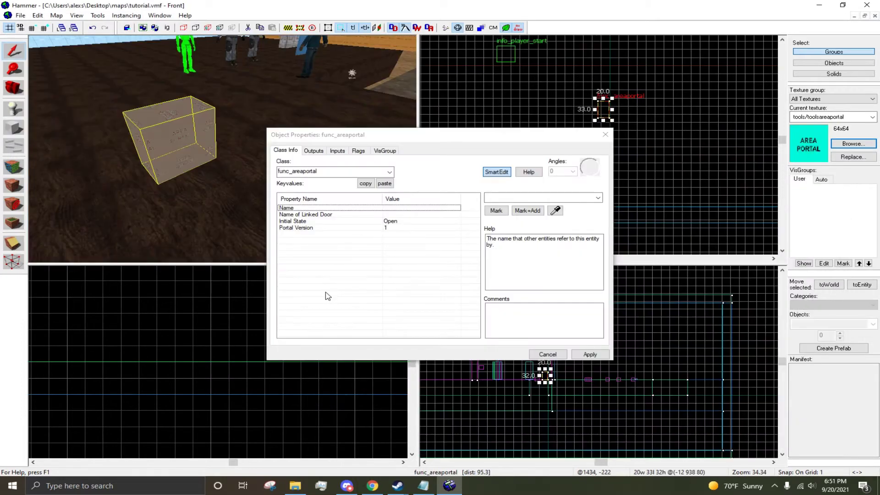
Step: Examine the area portal block from several angles with its properties open, and close the properties without changes
key(a)
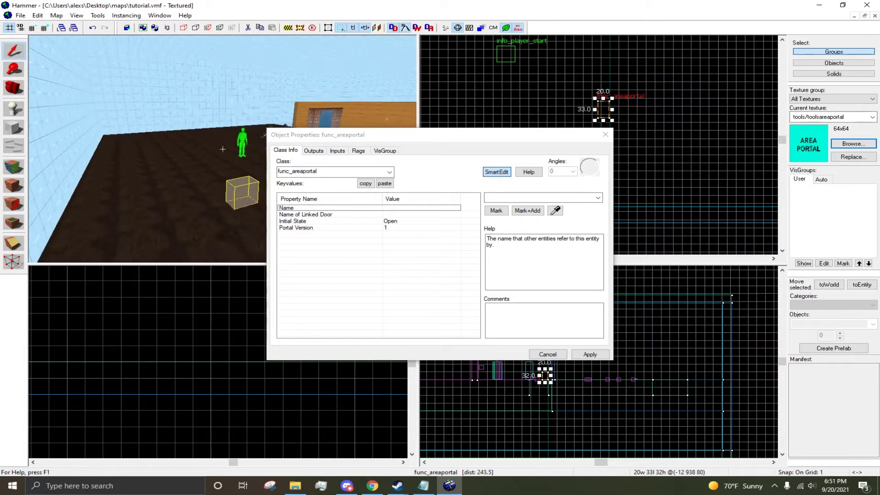
key(w)
key(s)
key(z)
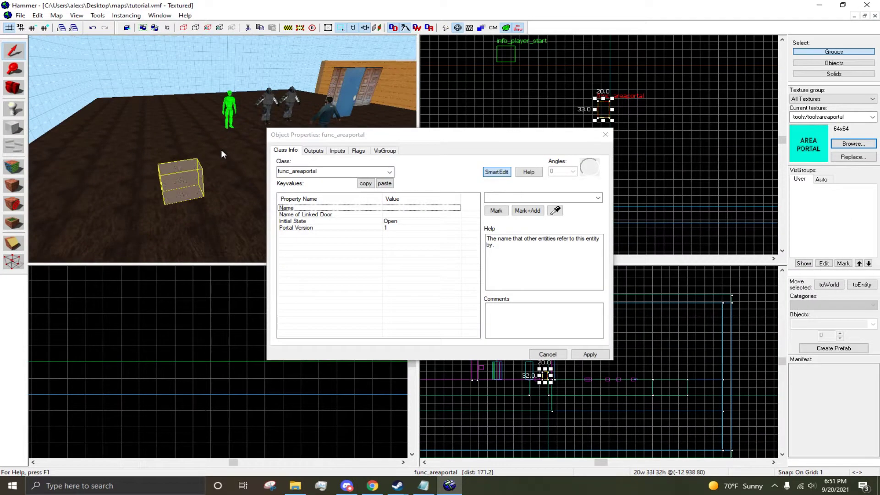
key(s)
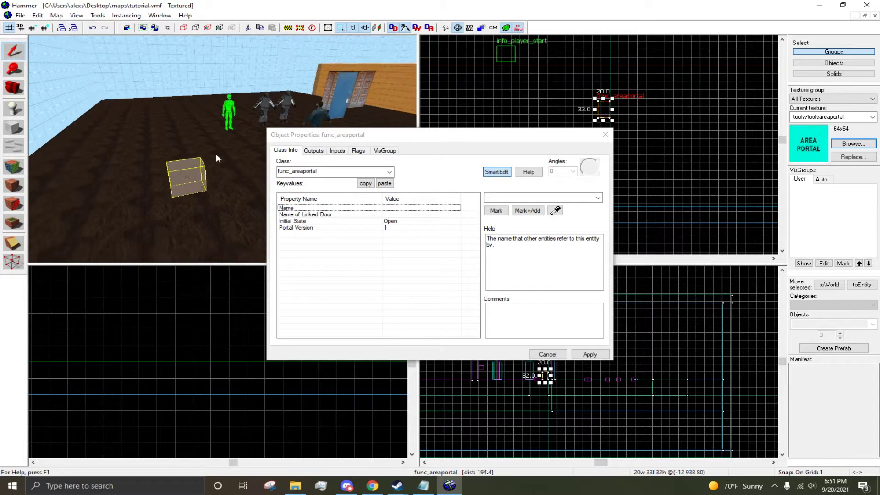
key(z)
key(w)
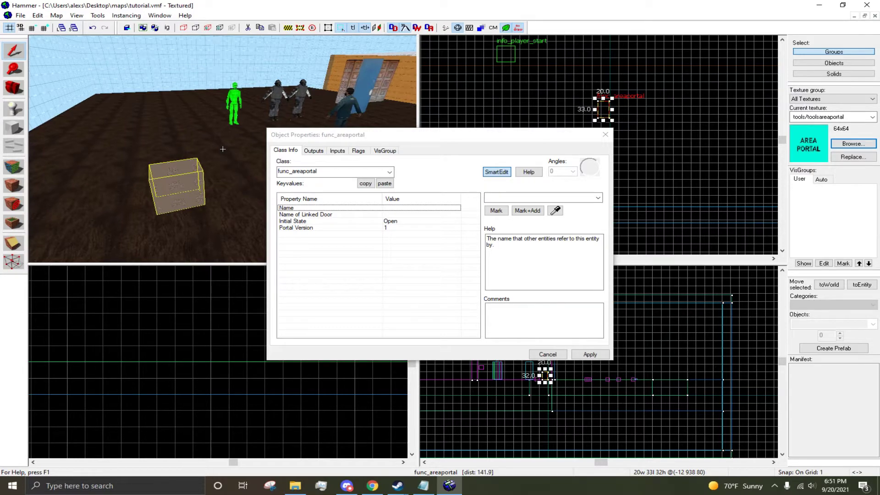
key(a)
key(s)
key(z)
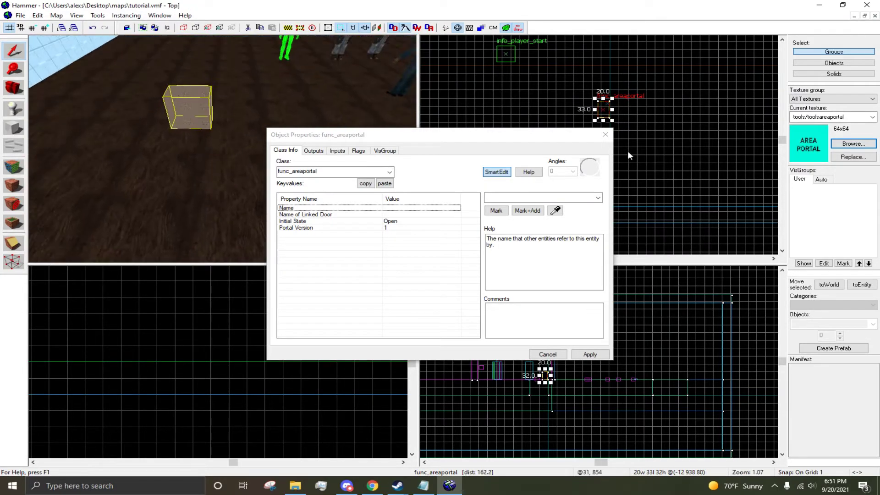
click(604, 135)
Step: Select the dark floor brush beneath the area portal block and inspect its extent around the player start and characters
key(z)
key(s)
click(223, 149)
key(d)
key(s)
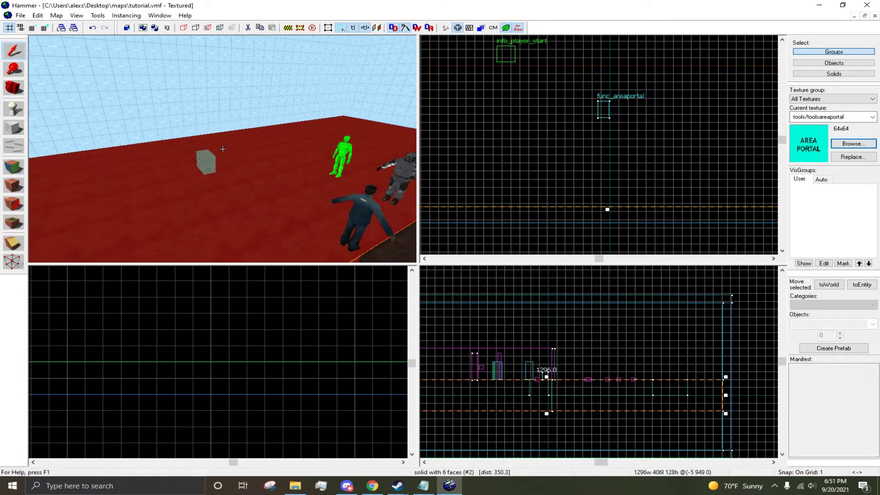
key(z)
key(z)
key(s)
key(w)
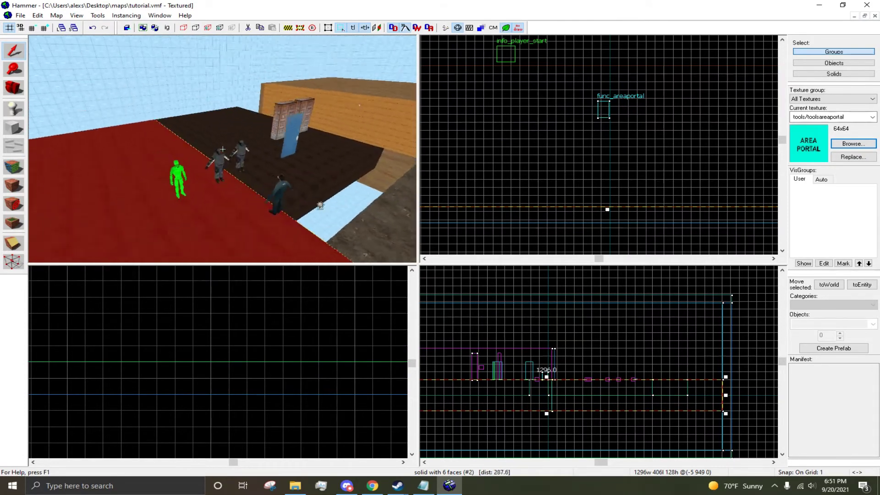
Step: Inspect the skybox wall and the trigger in front of the wooden building, and return the view to the area portal block
click(223, 149)
key(w)
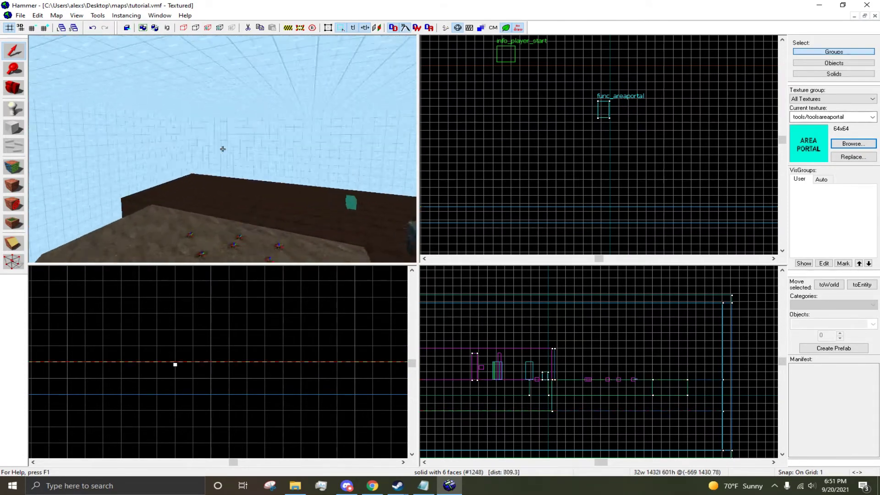
key(a)
click(223, 149)
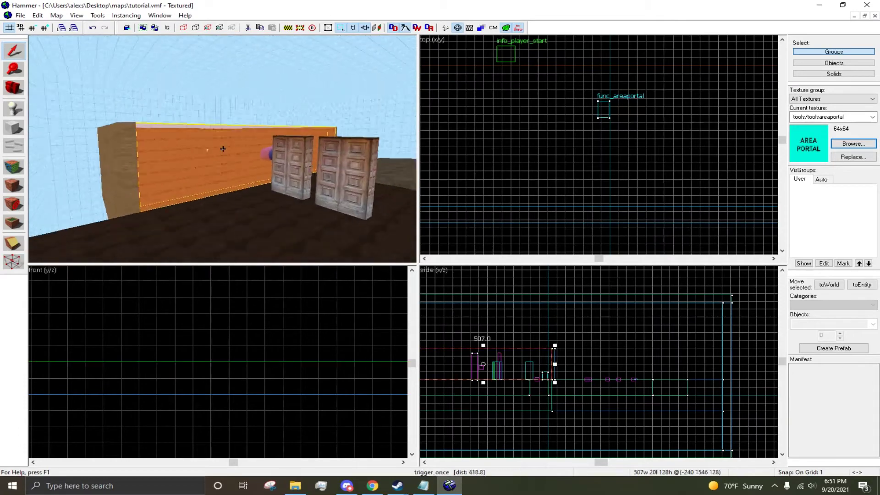
key(d)
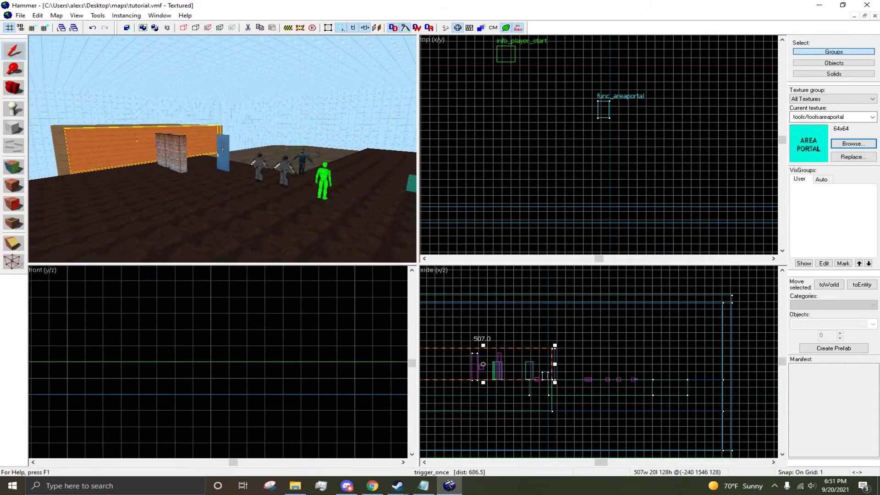
key(w)
key(s)
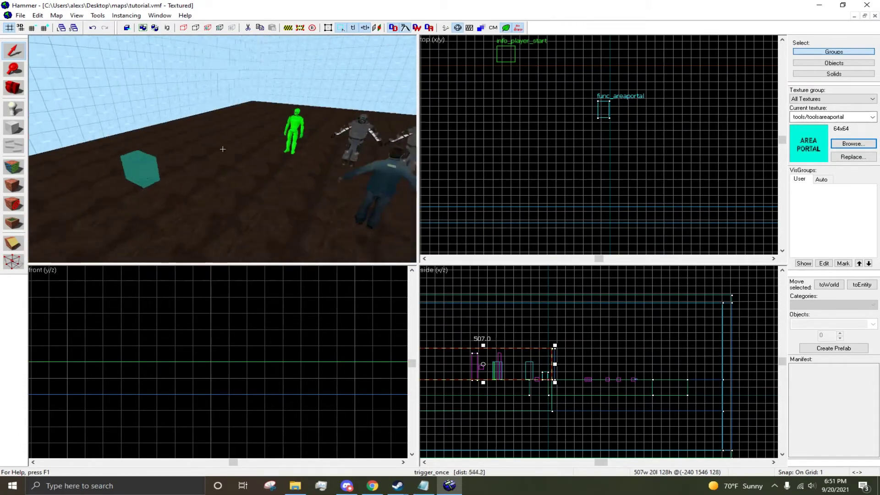
Step: Compile the map in the normal run mode with BSP Normal, VIS Fast and RAD Fast, without running the game after compiling
key(F9)
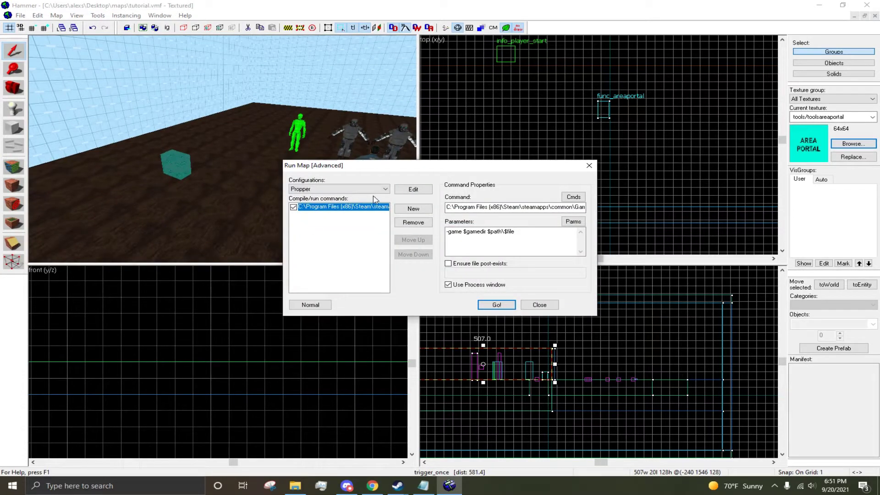
click(376, 189)
click(316, 305)
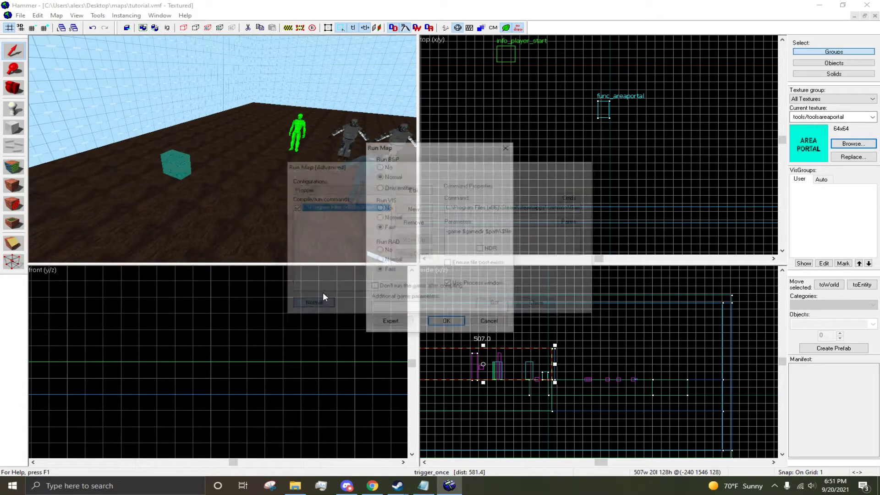
click(384, 287)
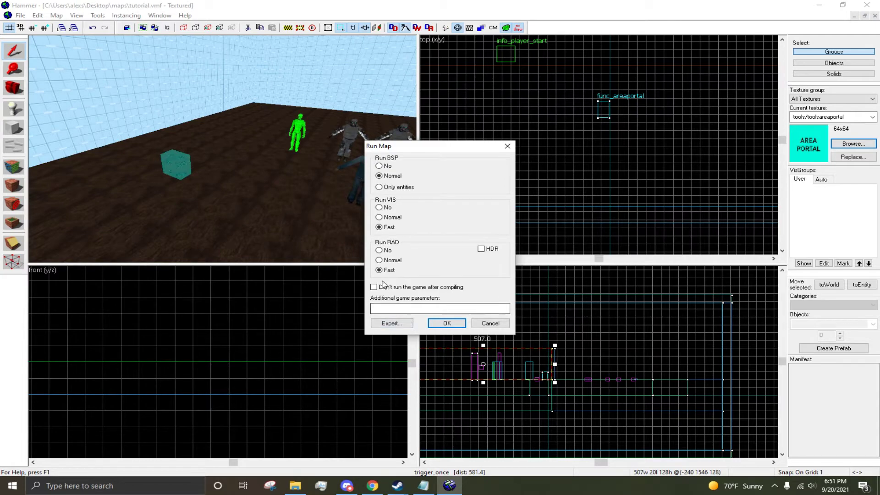
click(445, 324)
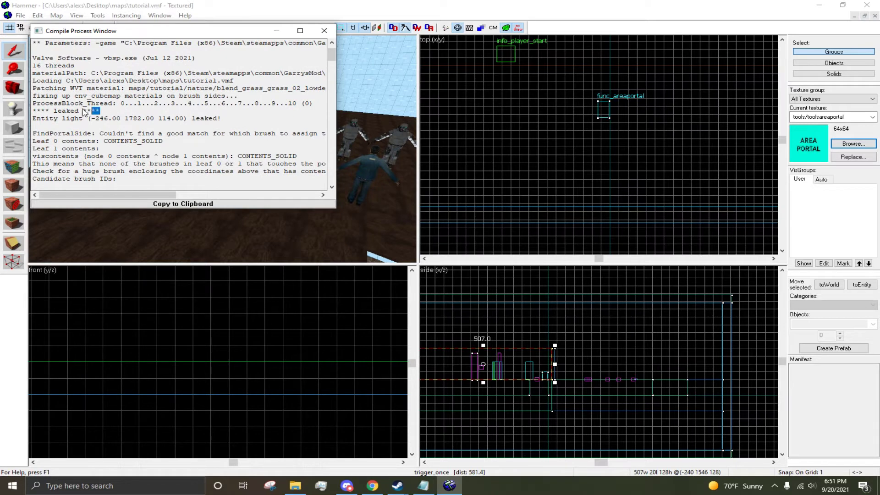
Step: Highlight the leaked entity line in the compile log, close the log and look over the wooden building
drag(83, 110, 221, 119)
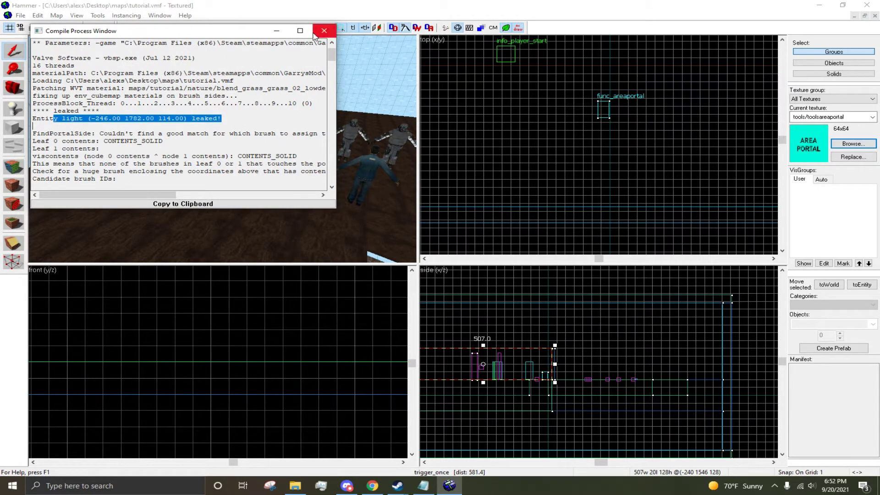
click(324, 31)
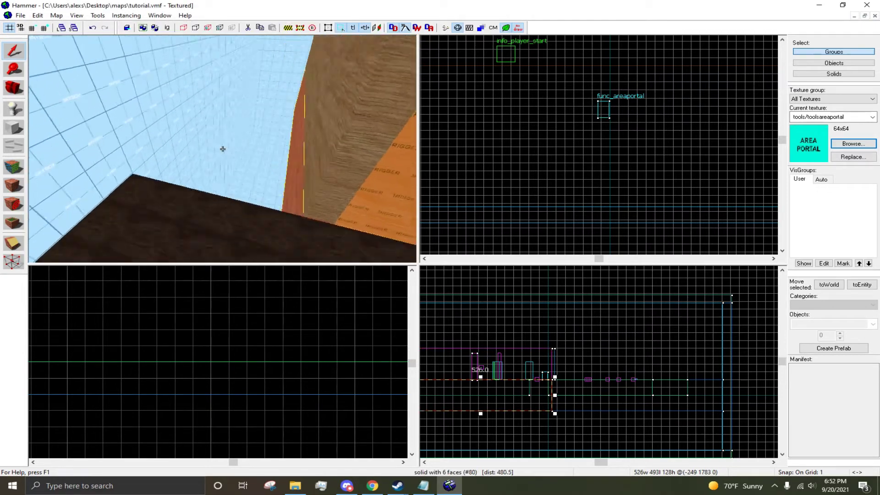
key(s)
key(z)
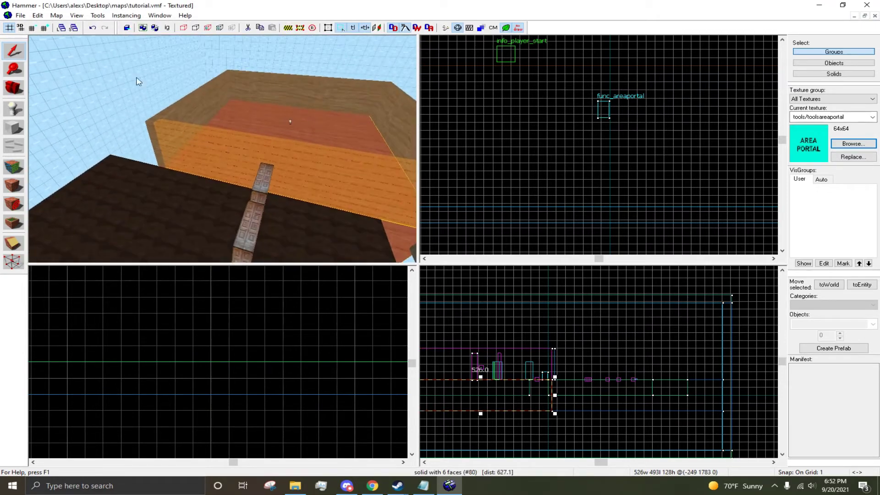
Step: Load the map's default pointfile to draw the leak line through the level
click(97, 16)
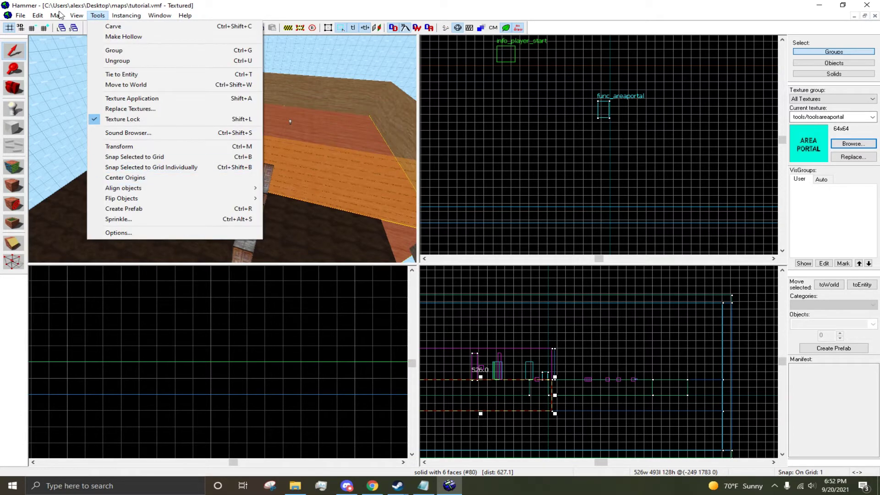
click(83, 126)
click(453, 276)
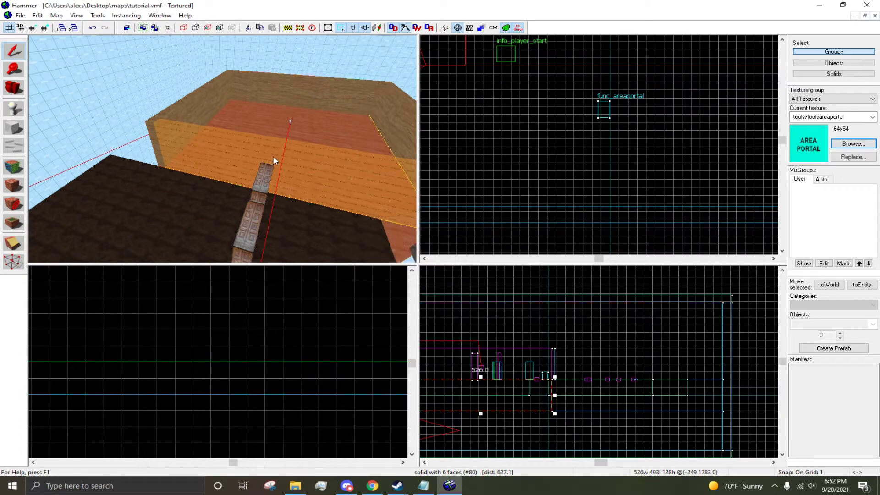
Step: Follow the red leak line from the wooden building across the skybox room to where it exits
key(w)
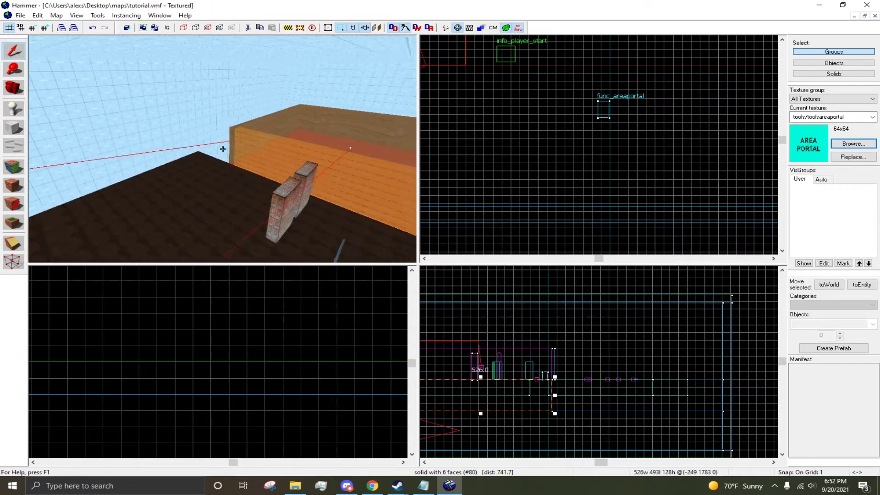
key(w)
key(w)
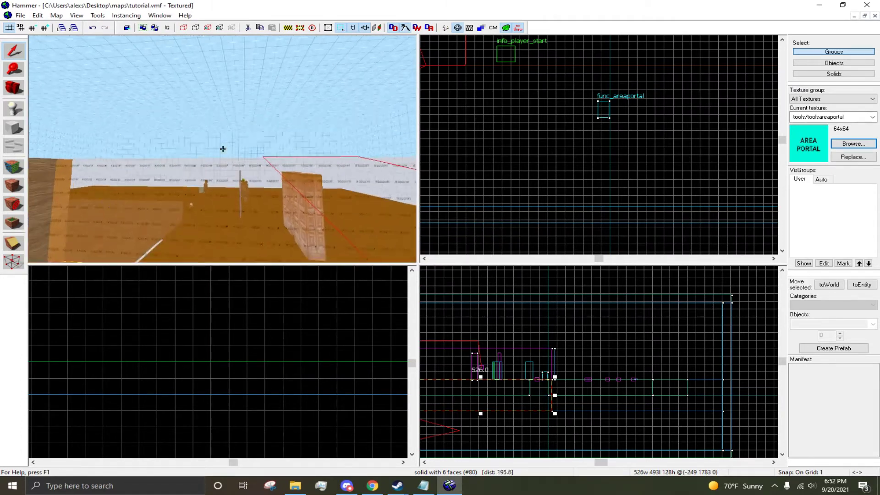
key(s)
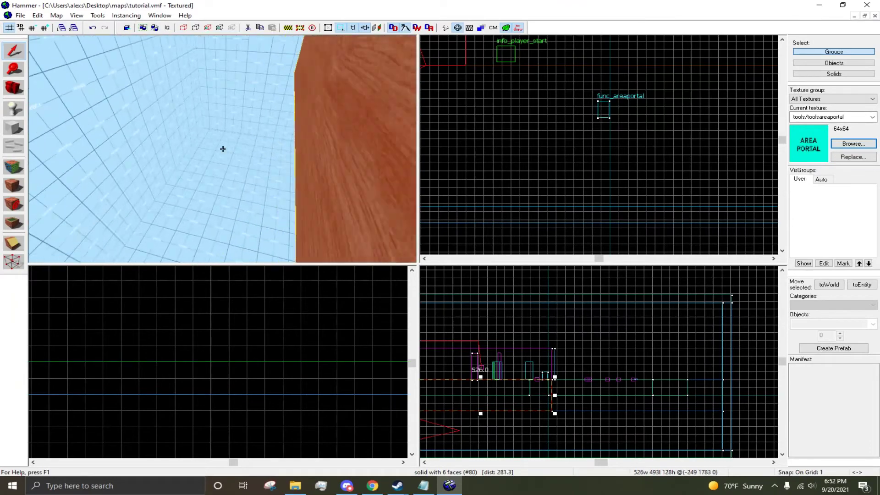
key(w)
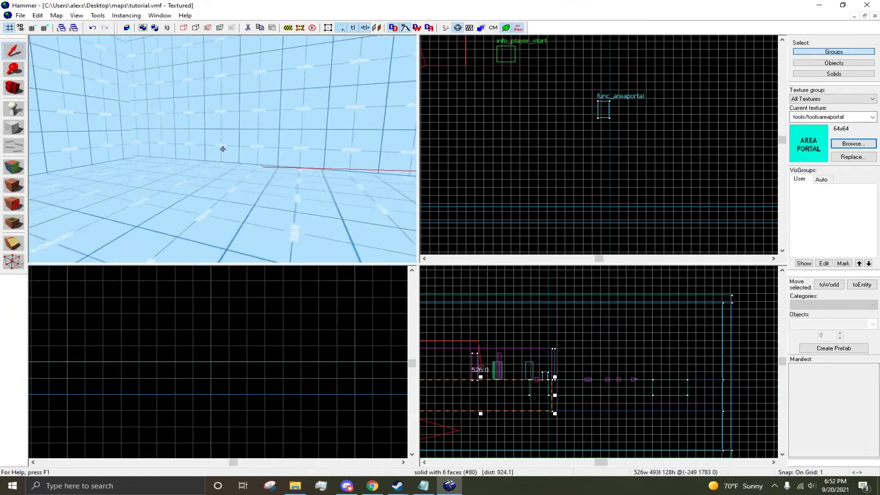
key(z)
Step: Extend the skybox wall's lower edge down to meet the skybox floor, closing the thin gap, and select the skybox floor
click(223, 146)
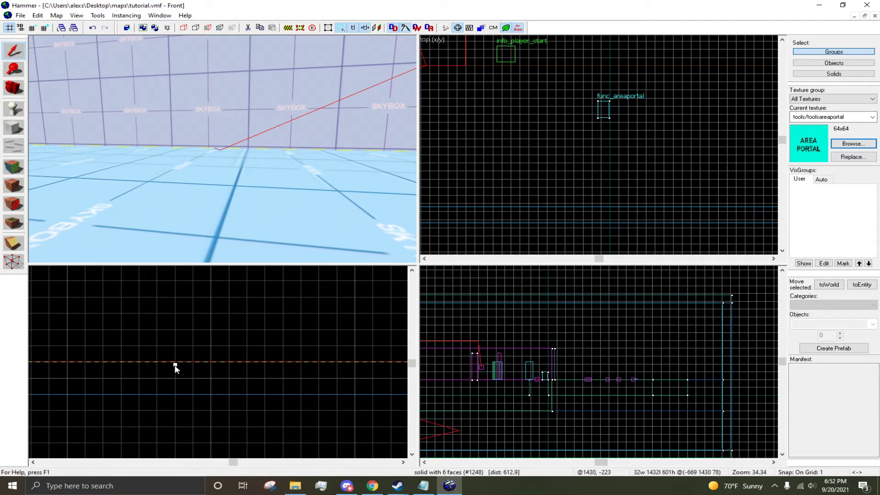
drag(177, 367, 180, 389)
click(194, 229)
key(z)
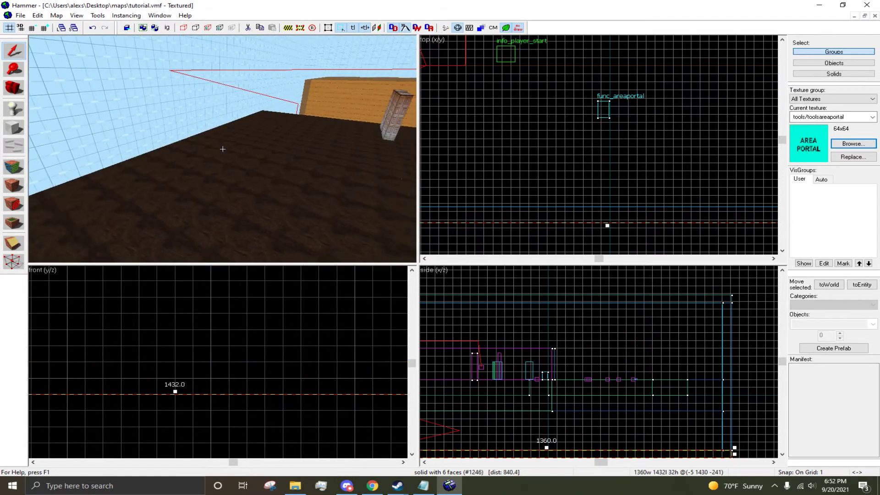
Step: Recompile the map with BSP Normal, VIS Fast and RAD Fast, and examine the beginning of the compile log for leaks
key(F9)
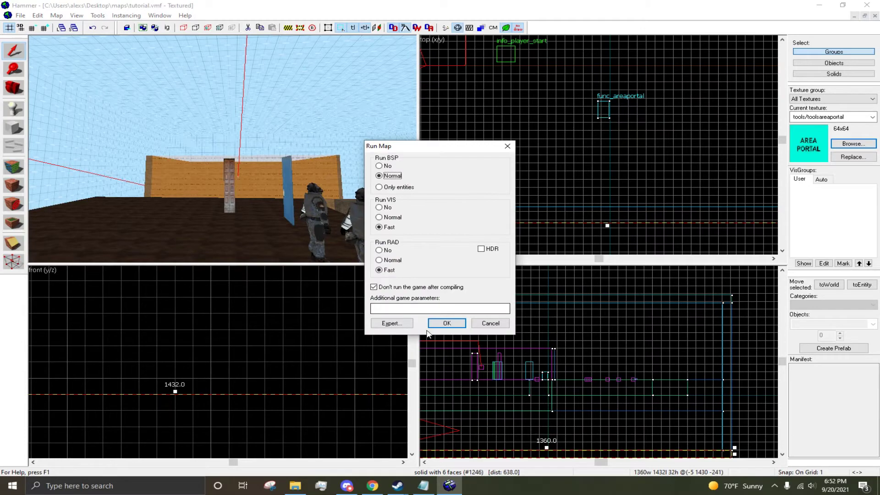
click(433, 323)
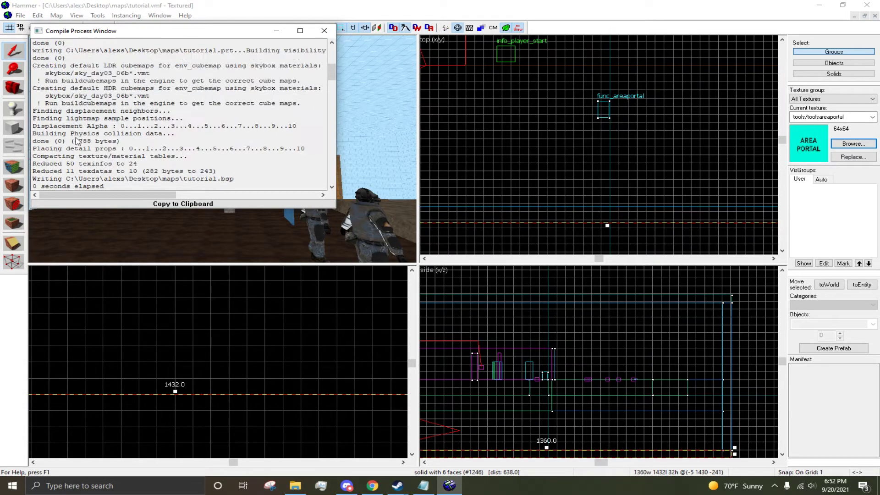
scroll(77, 140, up, 10)
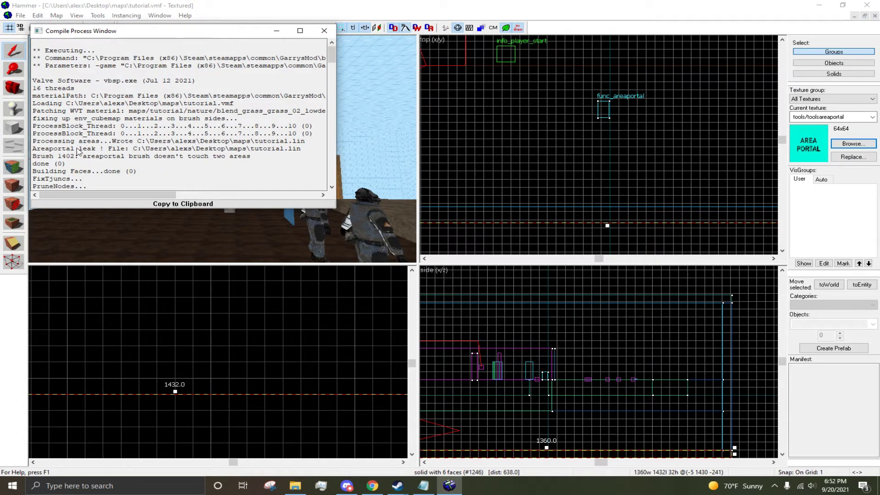
Step: Close the compile log and load the map's default pointfile to show the area portal leak
click(325, 31)
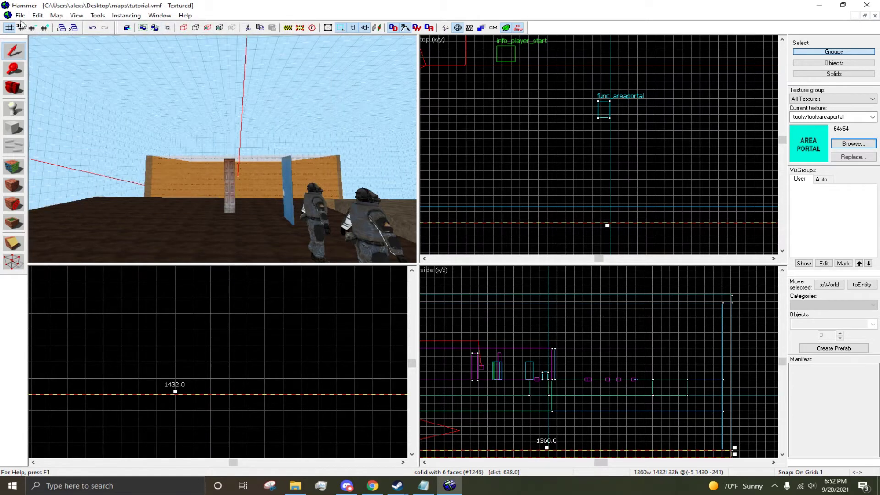
click(55, 15)
click(84, 126)
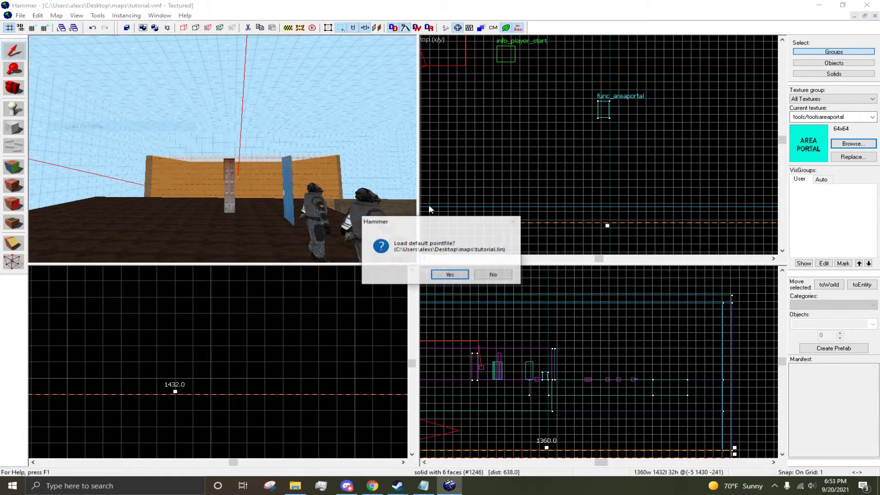
click(450, 275)
Step: Follow the red leak line to the misplaced func_areaportal brush on the dirt floor and select that brush
key(w)
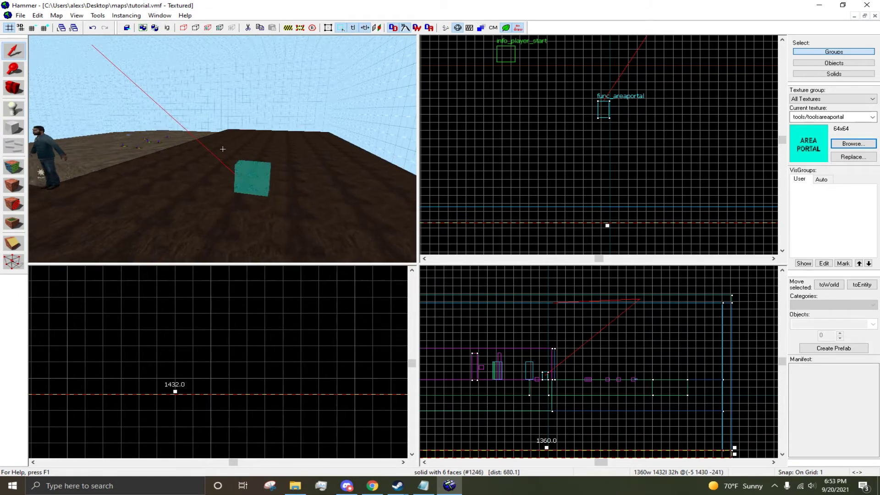
key(s)
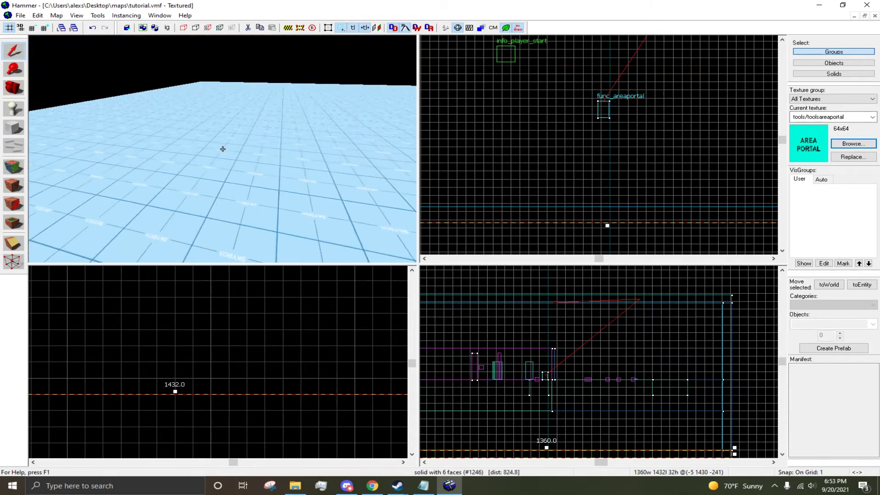
key(w)
key(z)
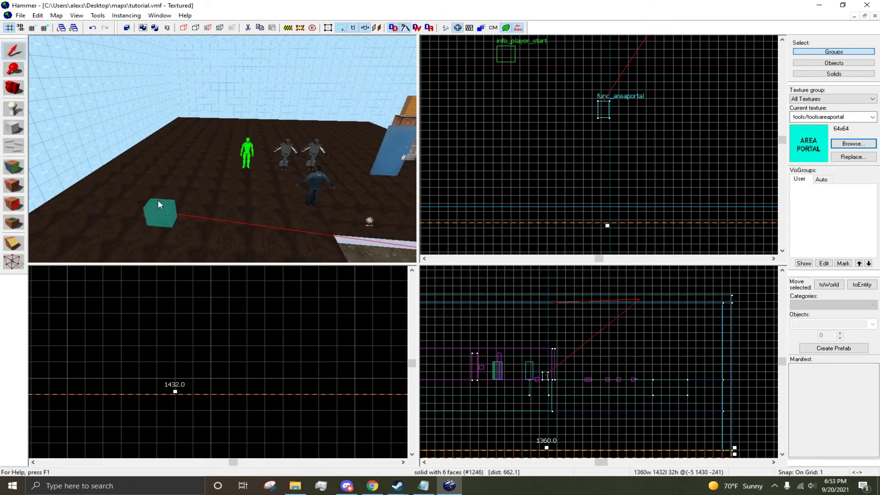
click(160, 208)
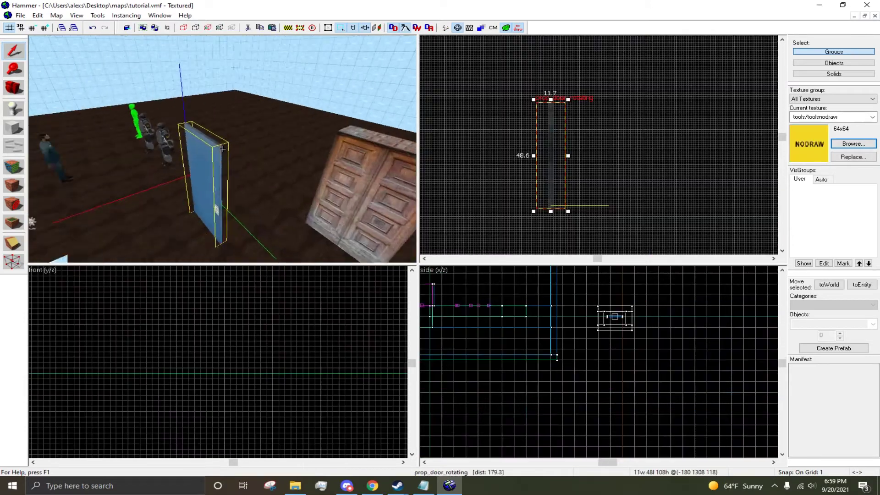
Step: Select the wooden func_door nearer the blue door and move its origin outside the skybox to about (-273, 351, 118)
key(s)
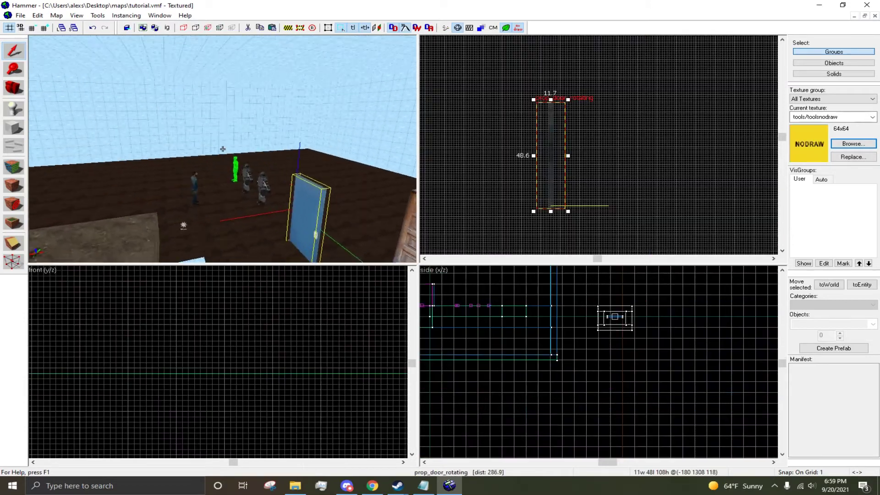
key(w)
key(s)
key(z)
click(298, 140)
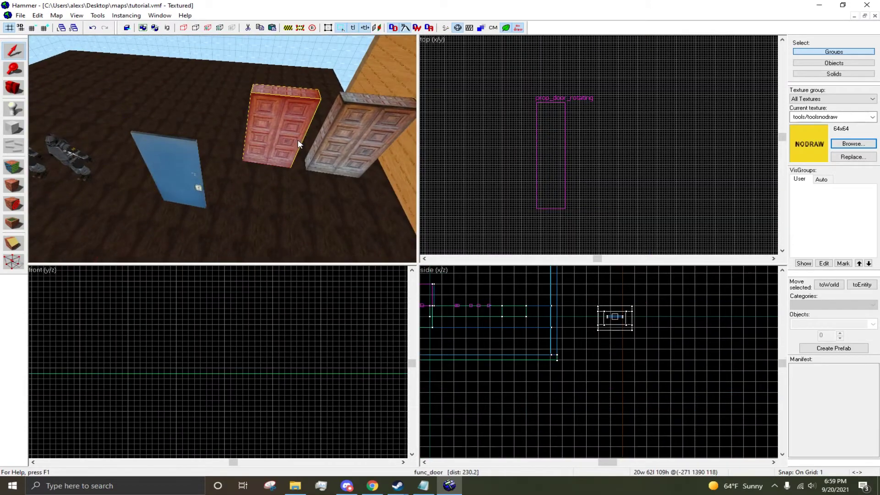
scroll(535, 126, down, 5)
middle_drag(517, 79, 582, 105)
scroll(509, 100, up, 5)
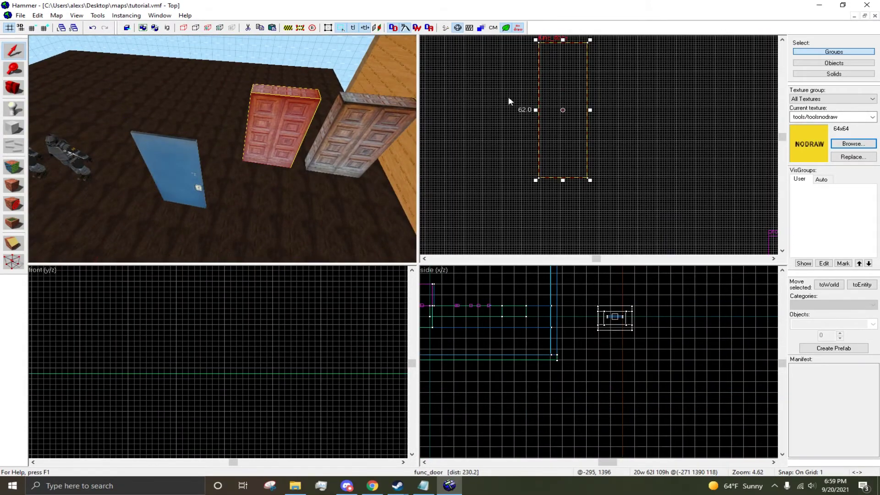
scroll(562, 110, down, 12)
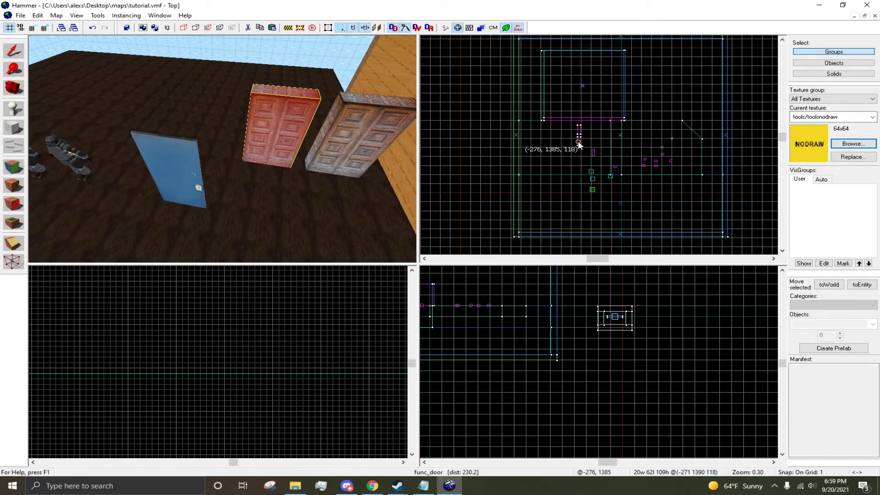
scroll(579, 141, up, 7)
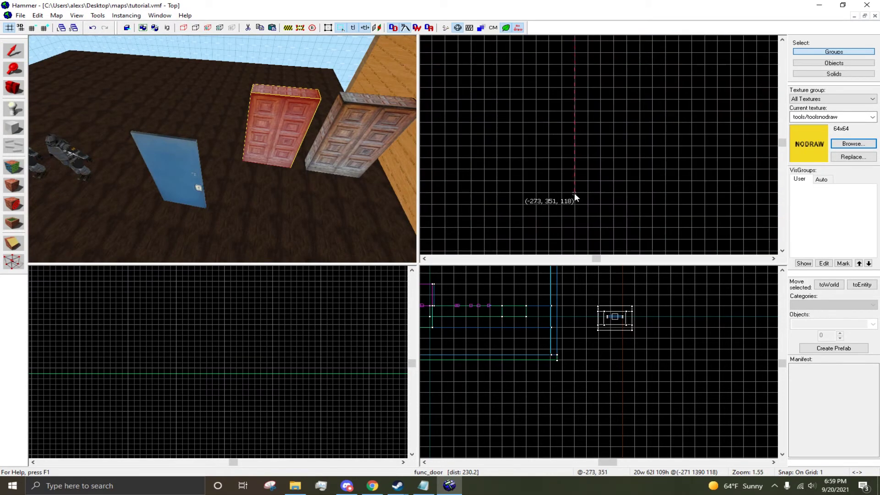
Step: Compile the map with BSP Normal, VIS Fast and RAD Fast without running the game
key(z)
key(w)
key(z)
key(F9)
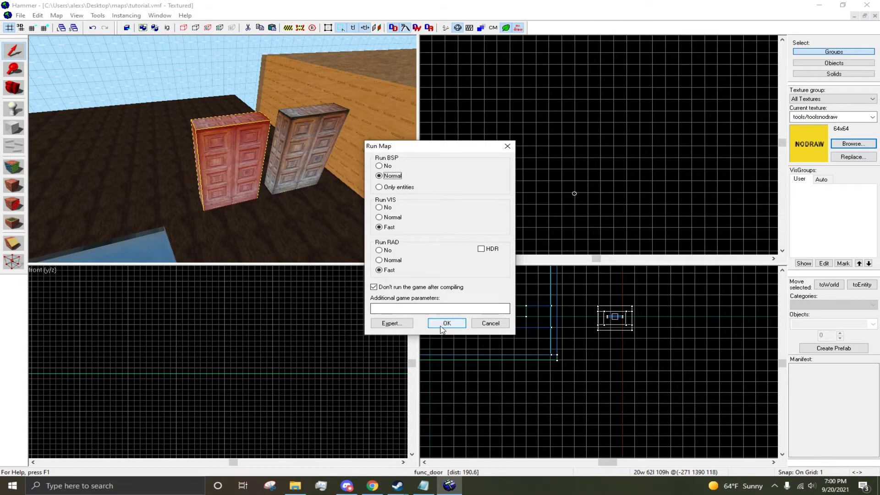
click(446, 323)
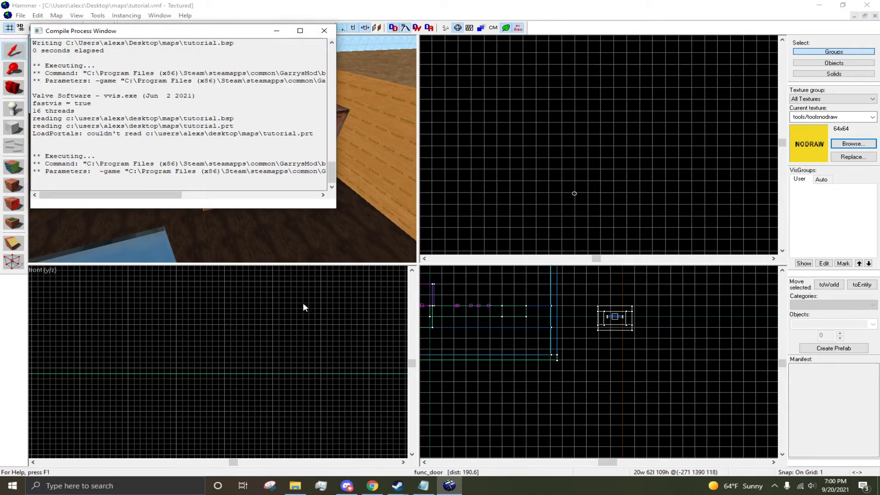
Step: Close the compile log and load the default pointfile to trace the leak from the door's displaced origin
click(323, 31)
click(74, 16)
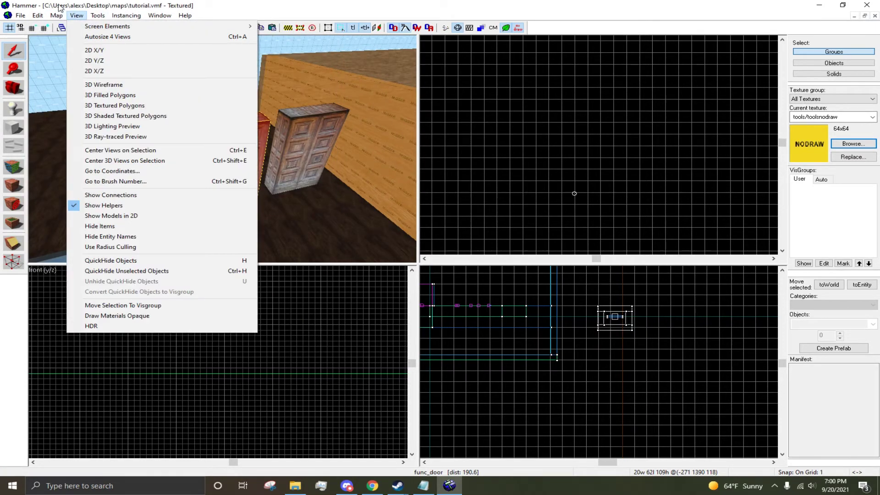
mouse_move(55, 23)
click(82, 126)
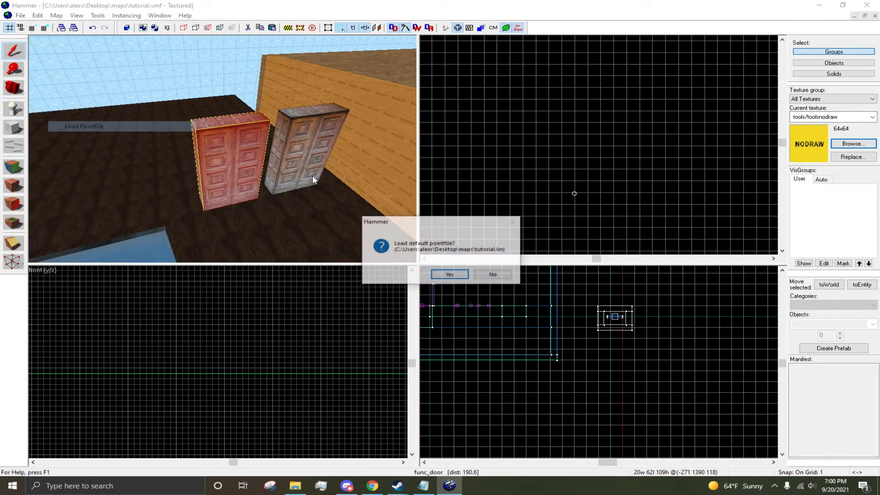
click(449, 274)
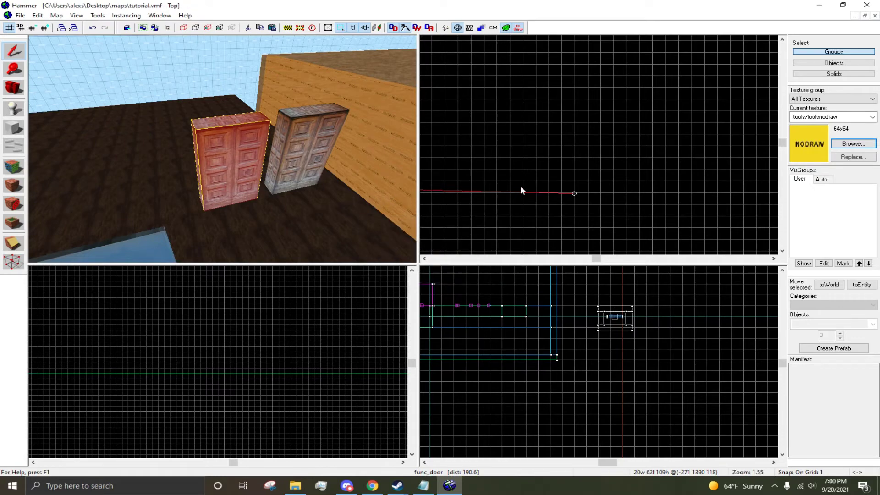
Step: Move the func_door's origin from outside the skybox back to the door's centre at (-271, 1390, 118)
scroll(546, 191, down, 3)
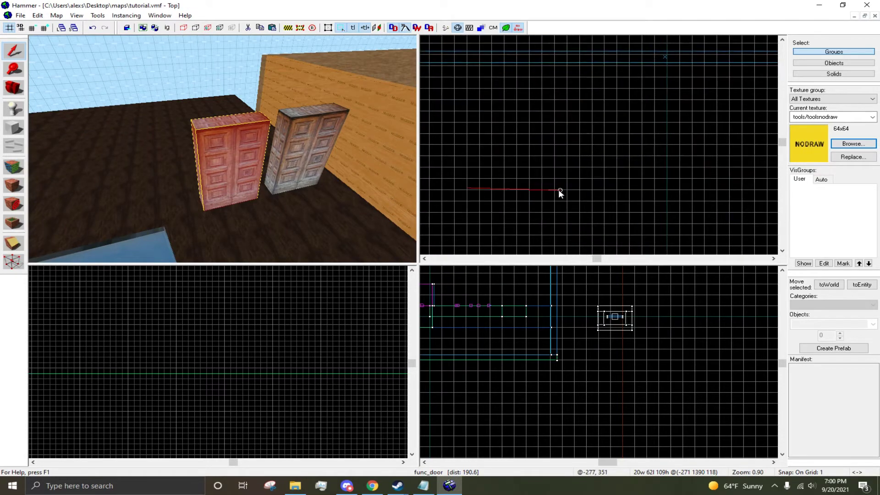
scroll(558, 190, up, 2)
scroll(558, 190, down, 1)
key(z)
key(z)
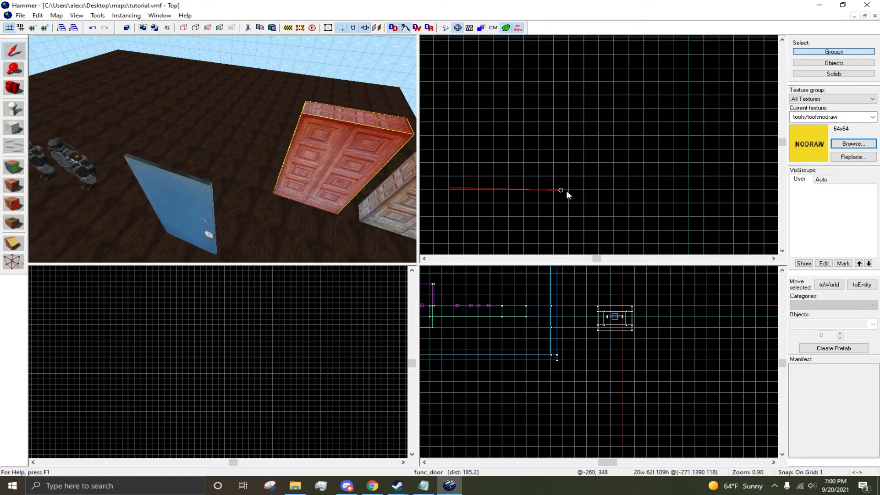
drag(561, 189, 490, 204)
drag(520, 159, 548, 20)
scroll(570, 141, up, 10)
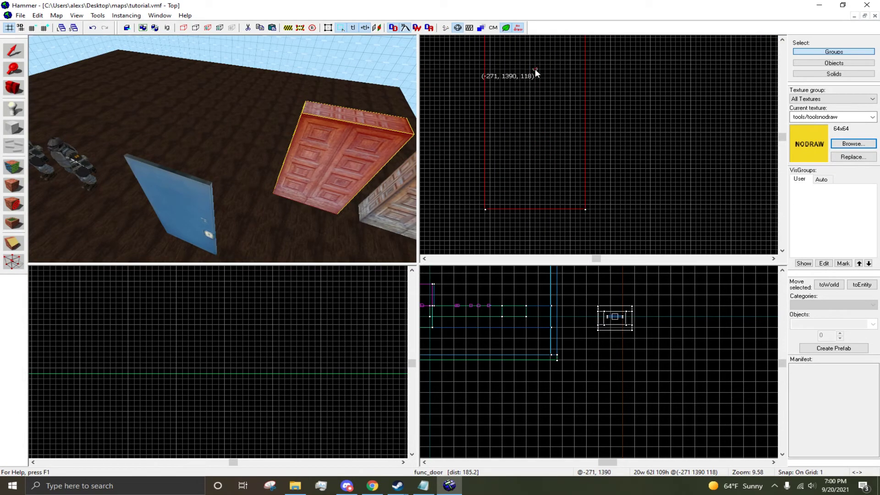
key(shift+s)
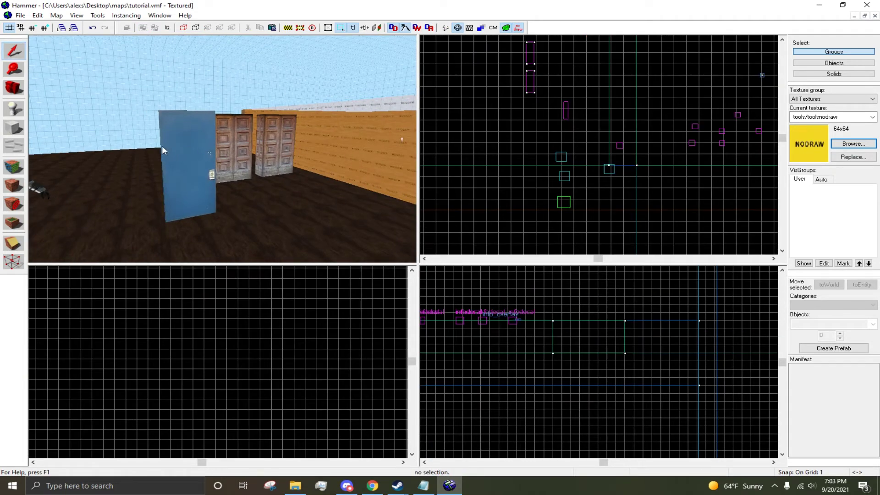
Step: Unload the old pointfile and recompile the map with BSP Normal, VIS Fast and RAD Fast
click(56, 15)
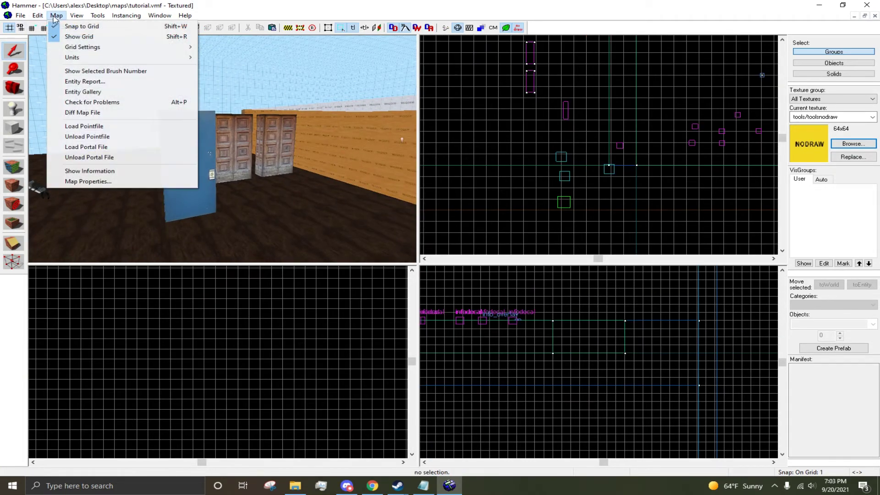
click(84, 137)
key(F9)
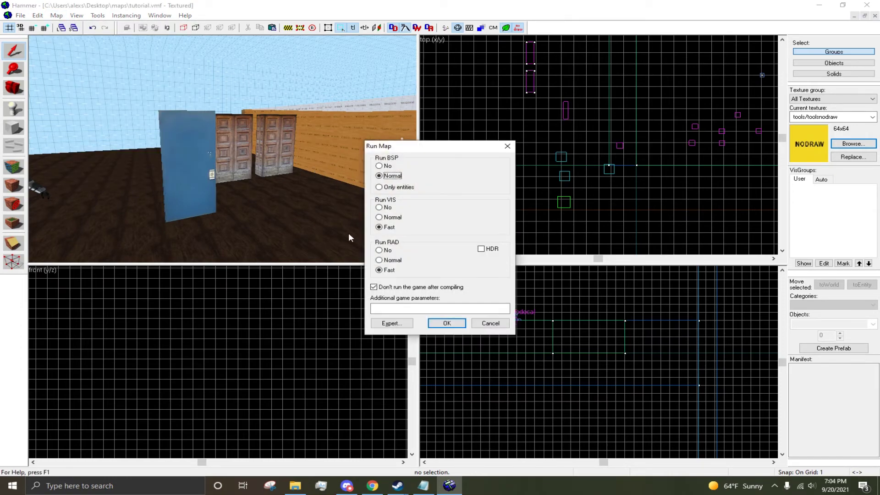
click(440, 322)
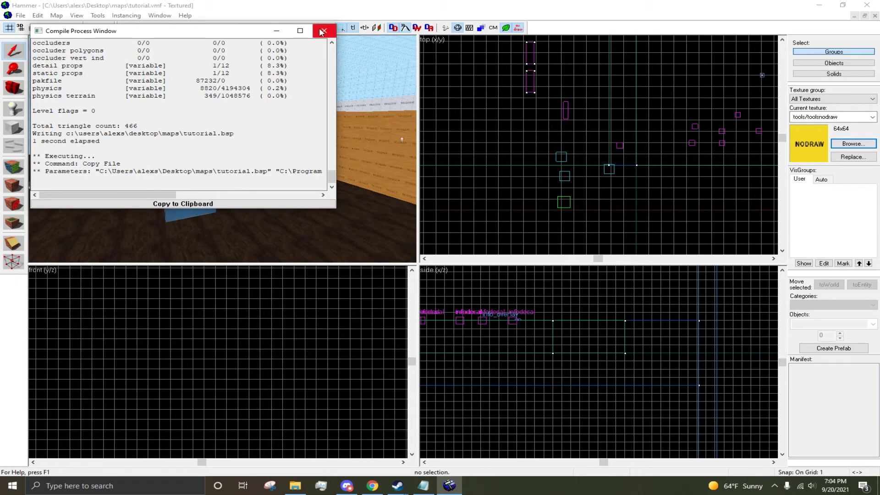
Step: Load the default pointfile tutorial.lin after the new compile
click(56, 15)
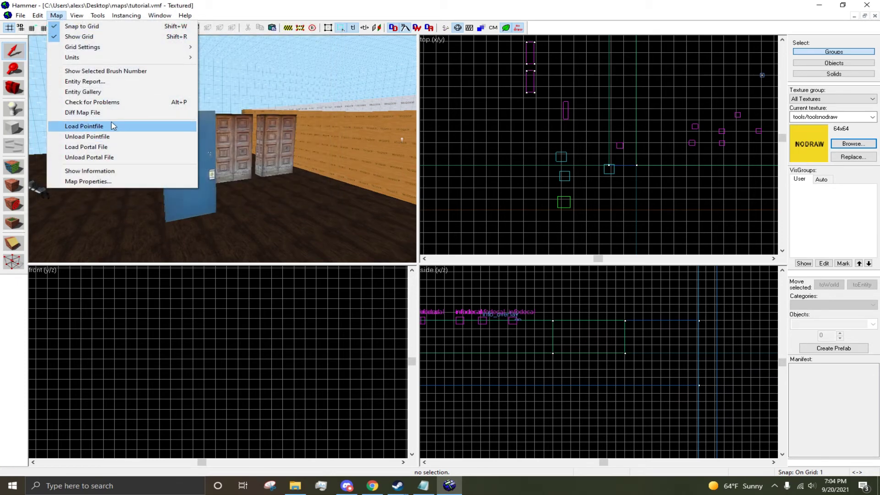
click(114, 127)
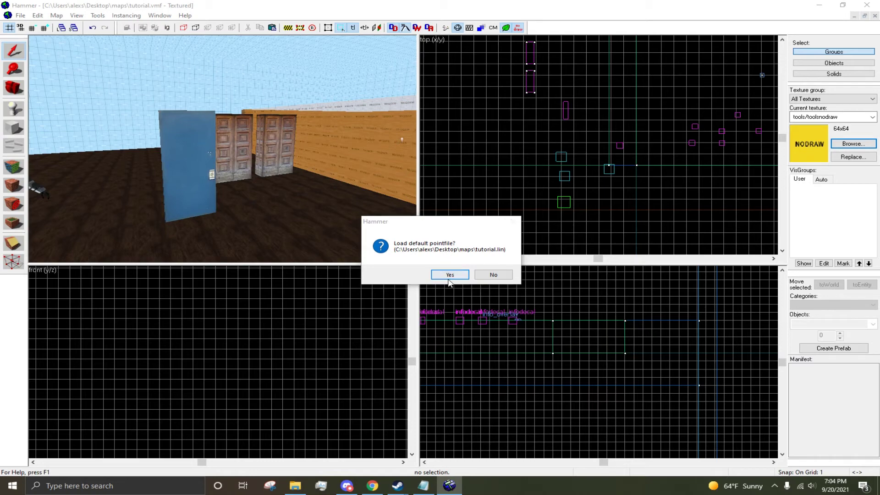
click(449, 277)
Step: Inspect the doors, the building and the skybox from inside and outside to trace the leak line, then clear the selection
key(z)
key(w)
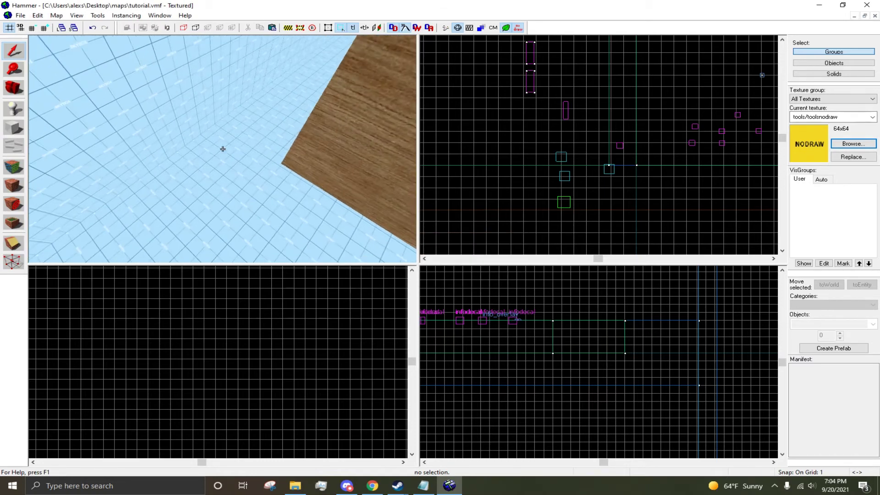
key(w)
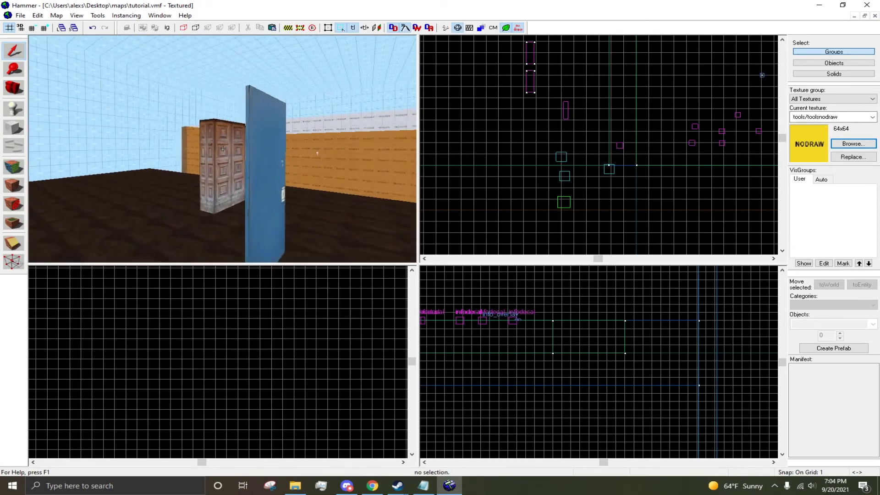
click(222, 149)
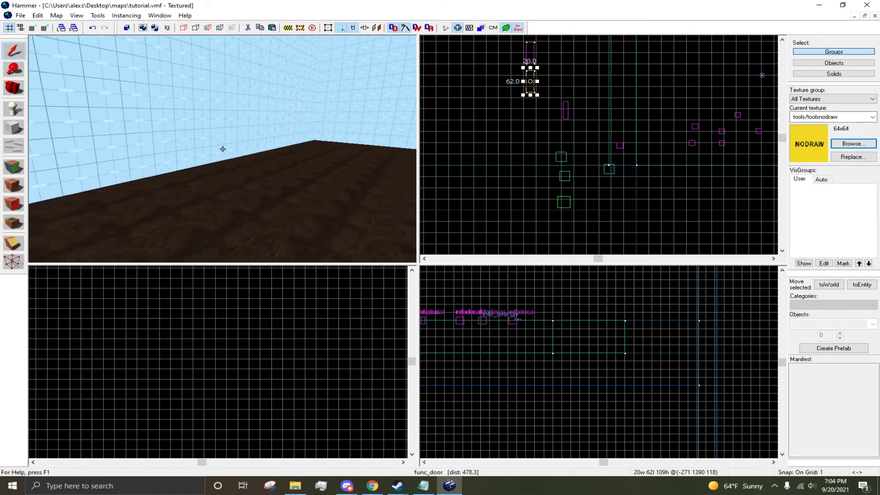
key(s)
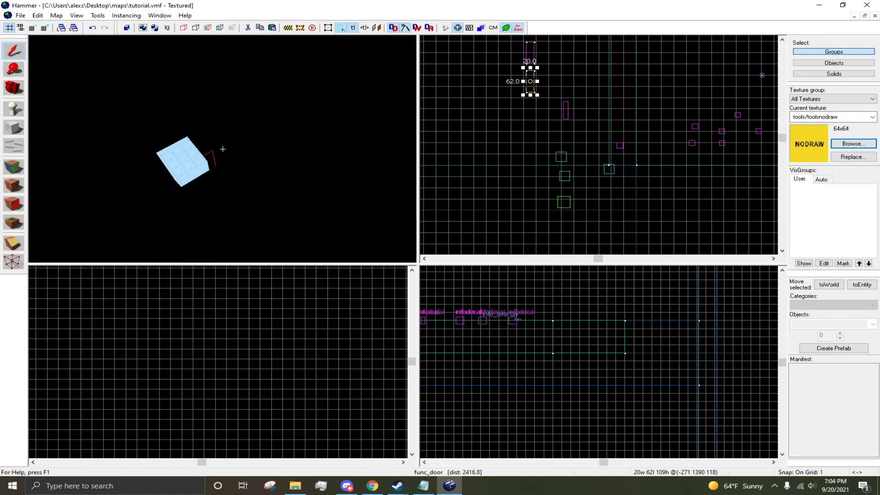
key(w)
key(Escape)
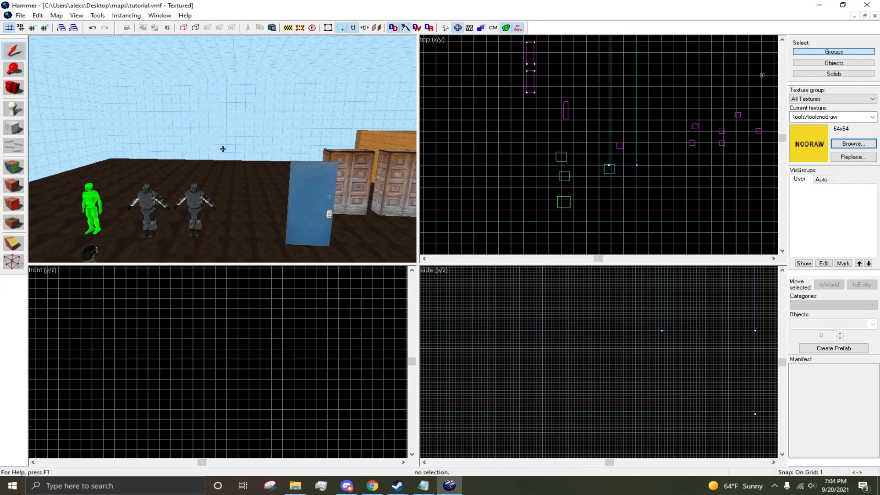
key(w)
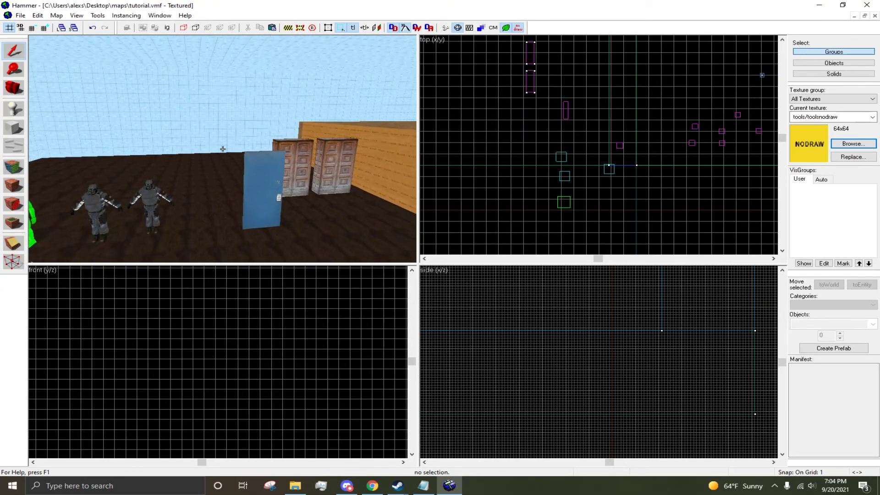
key(z)
key(z)
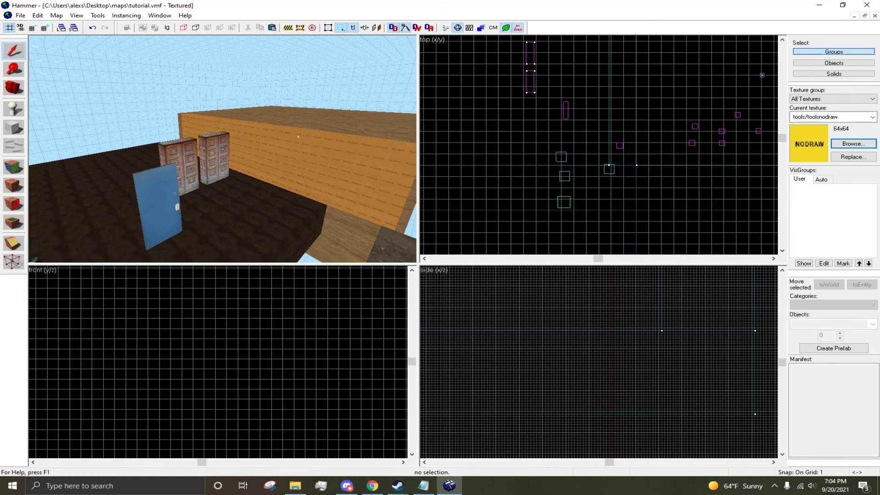
key(w)
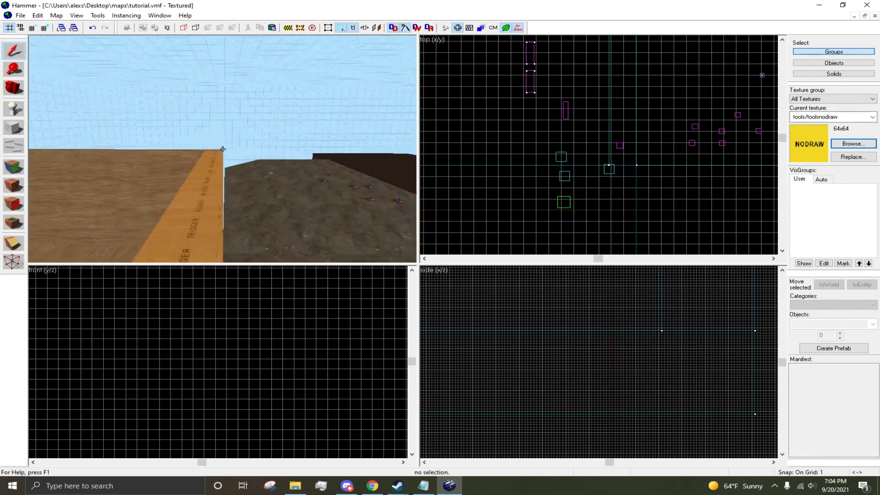
key(s)
key(s)
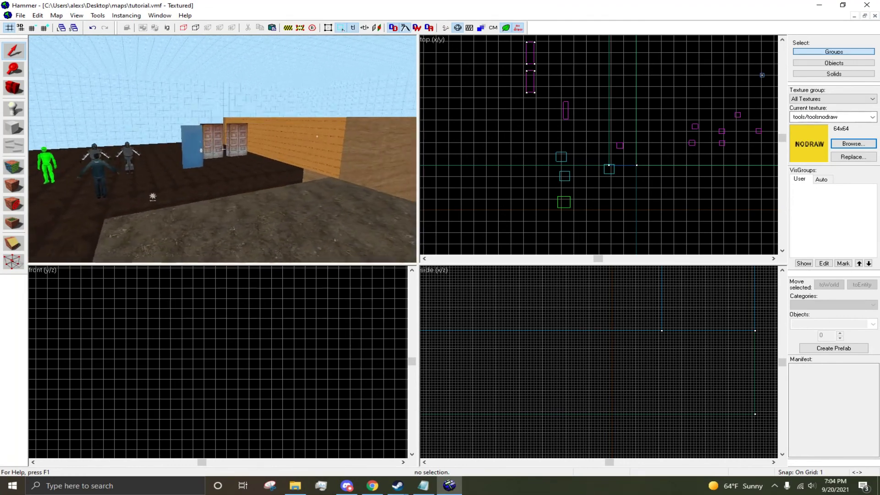
key(w)
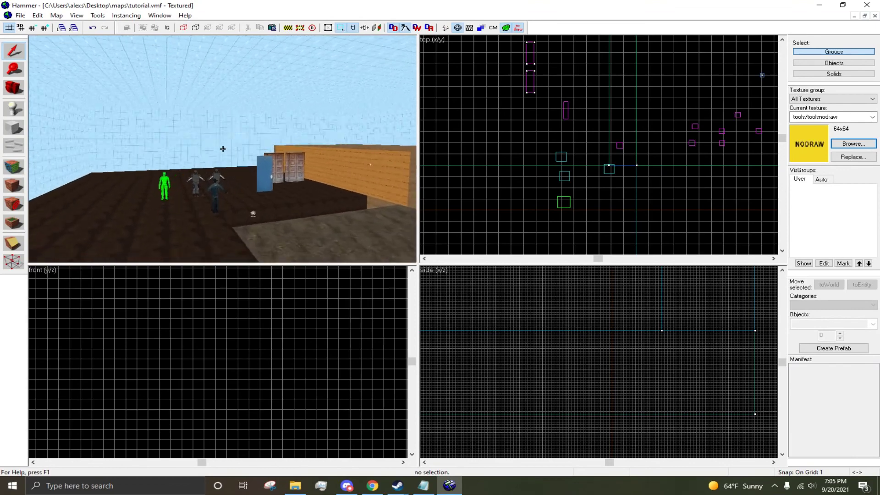